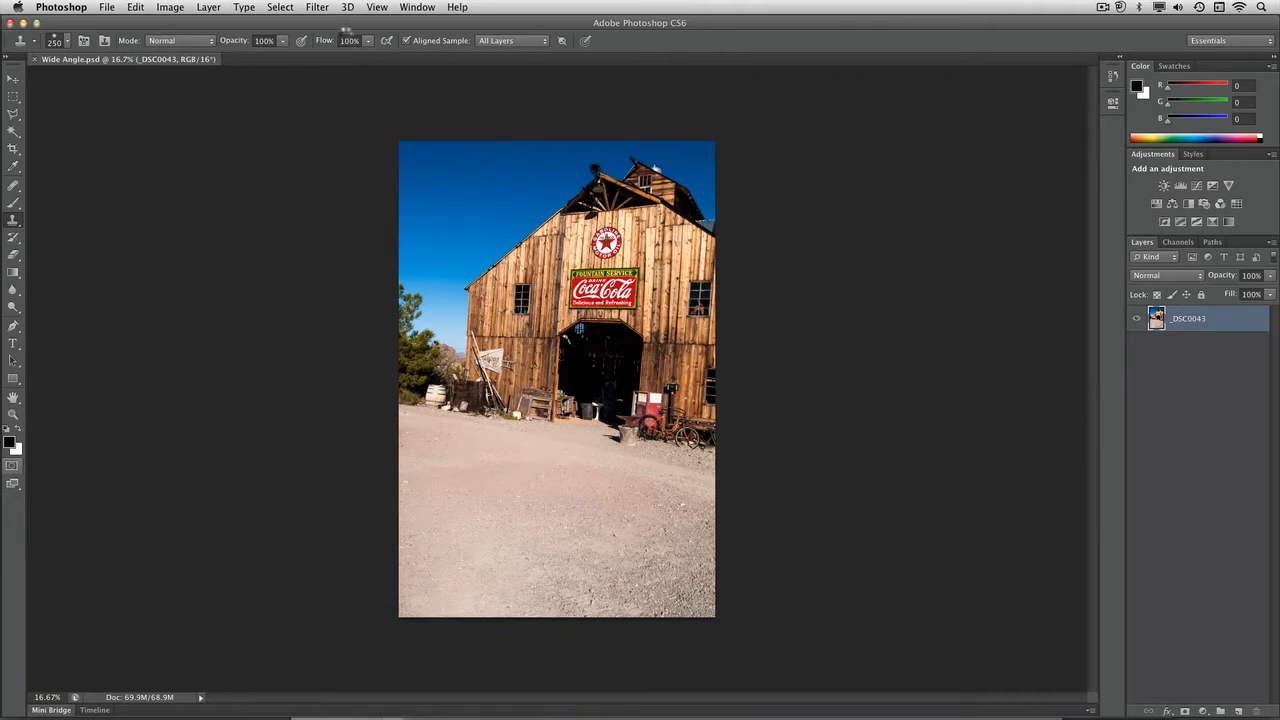
- Start the Adaptive Wide Angle filter and outline the Coca-Cola sign with a four-corner polygon constraint
left_click(318, 8)
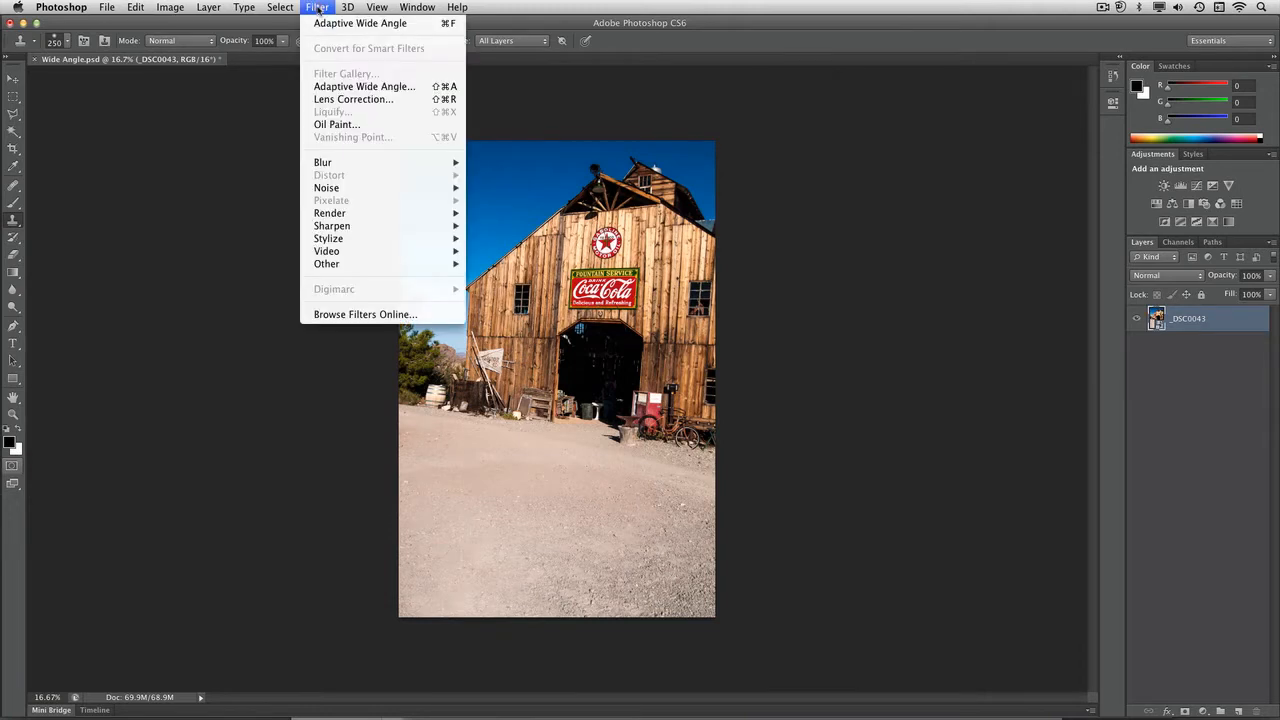
left_click(341, 87)
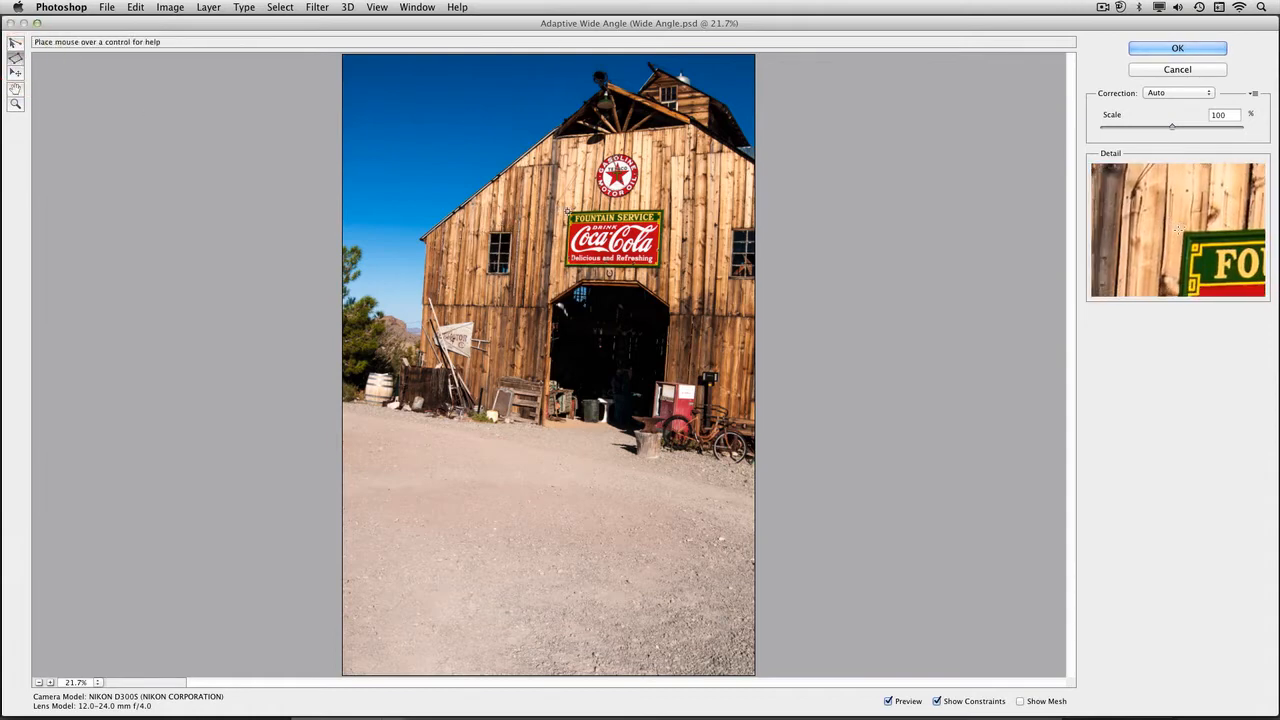
left_click(567, 213)
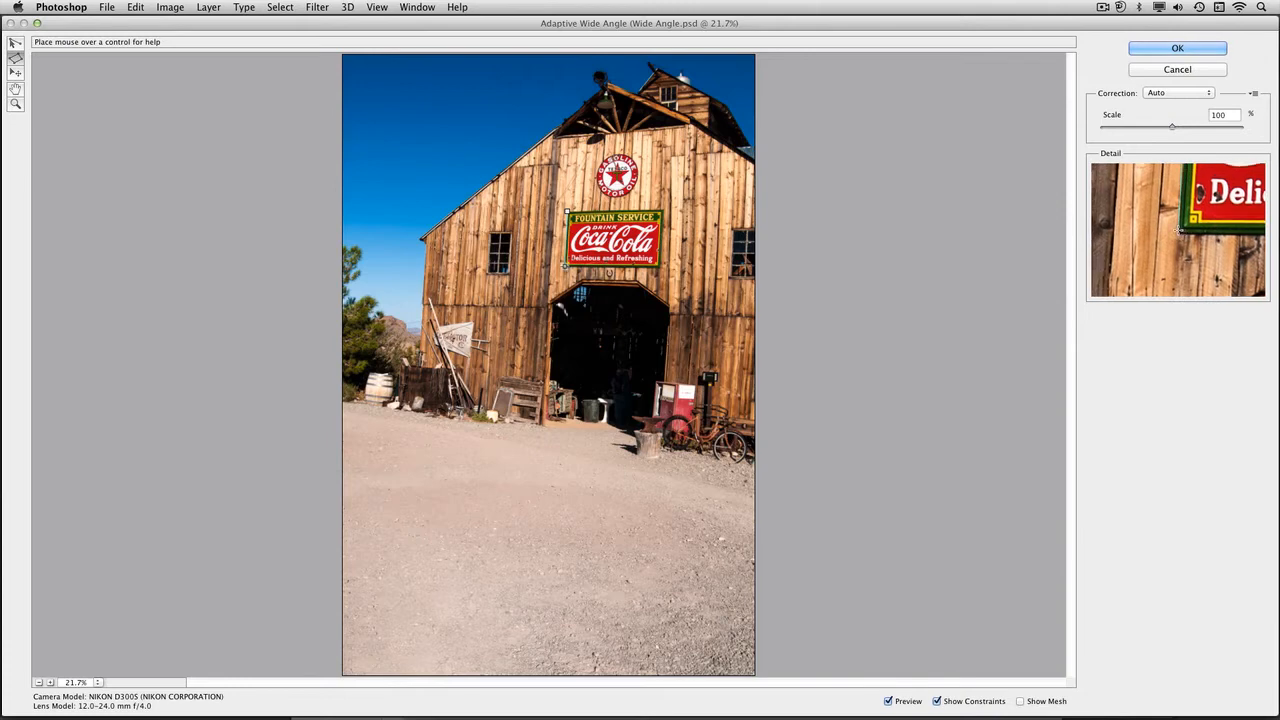
left_click(565, 266)
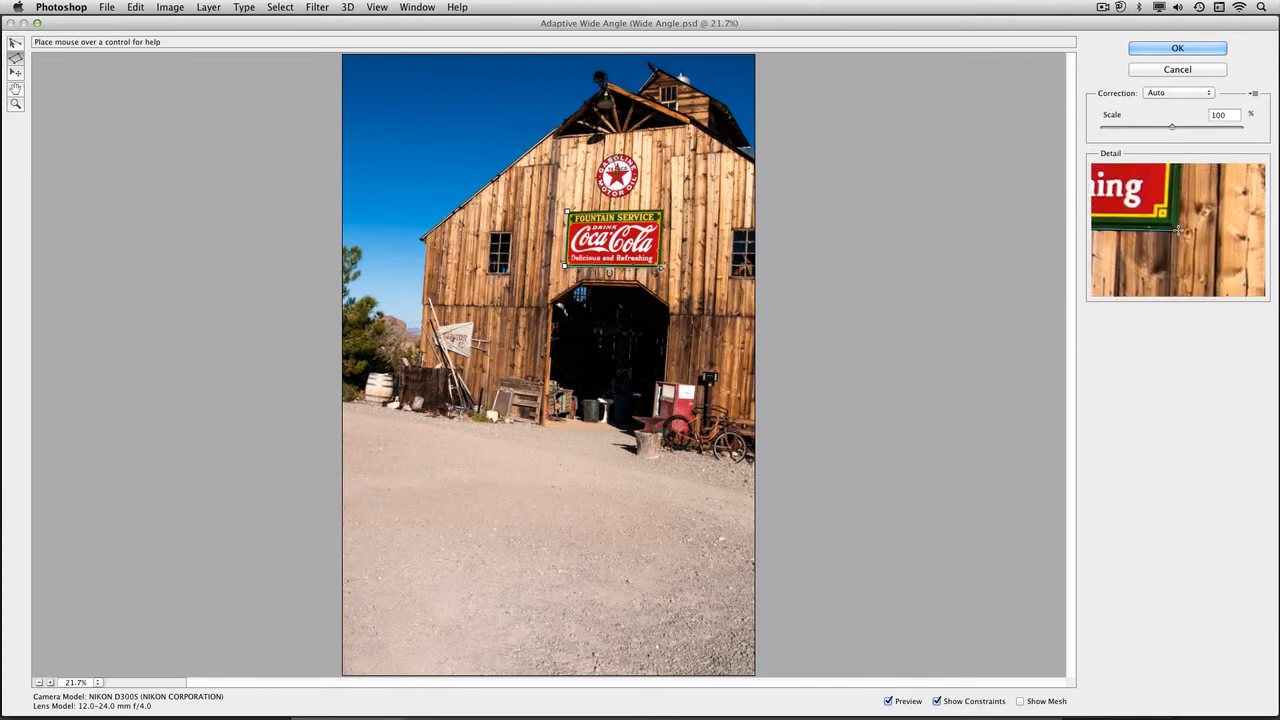
left_click(660, 268)
left_click(662, 211)
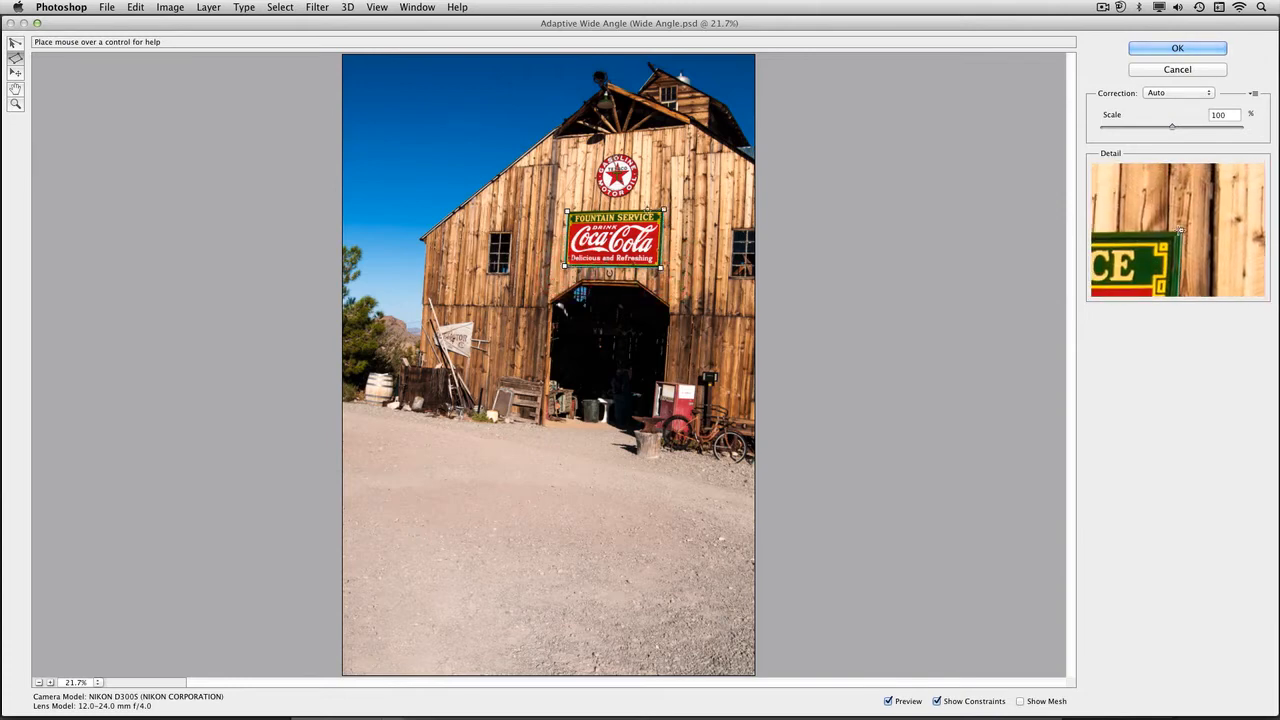
left_click(567, 213)
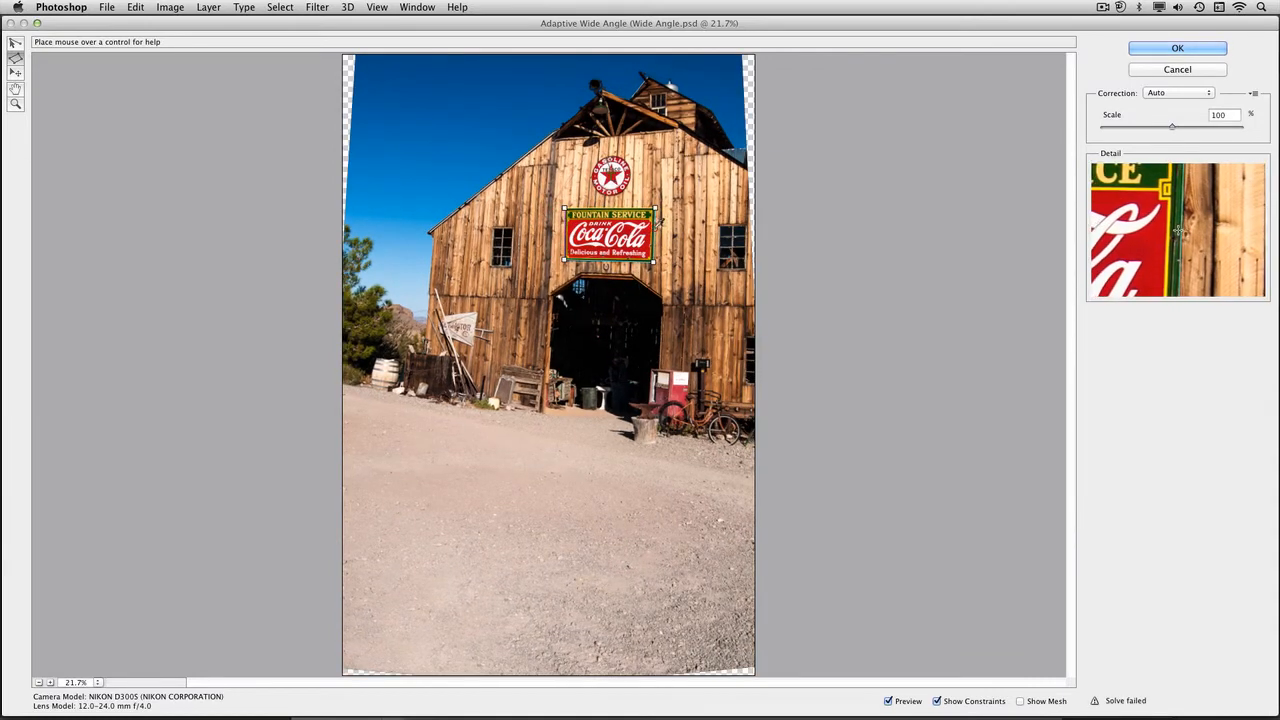
left_click(631, 264)
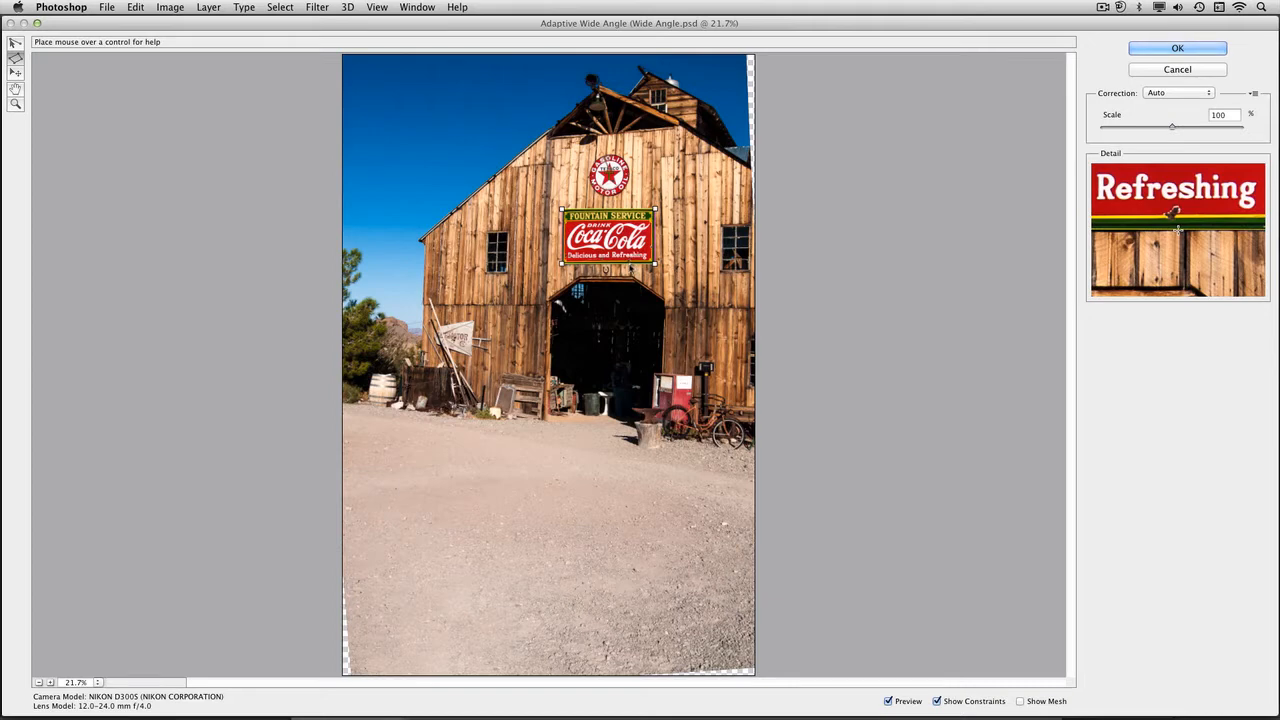
- Draw a line constraint along the ground at the barn's base, level it horizontally and tilt it slightly clockwise
left_click(15, 43)
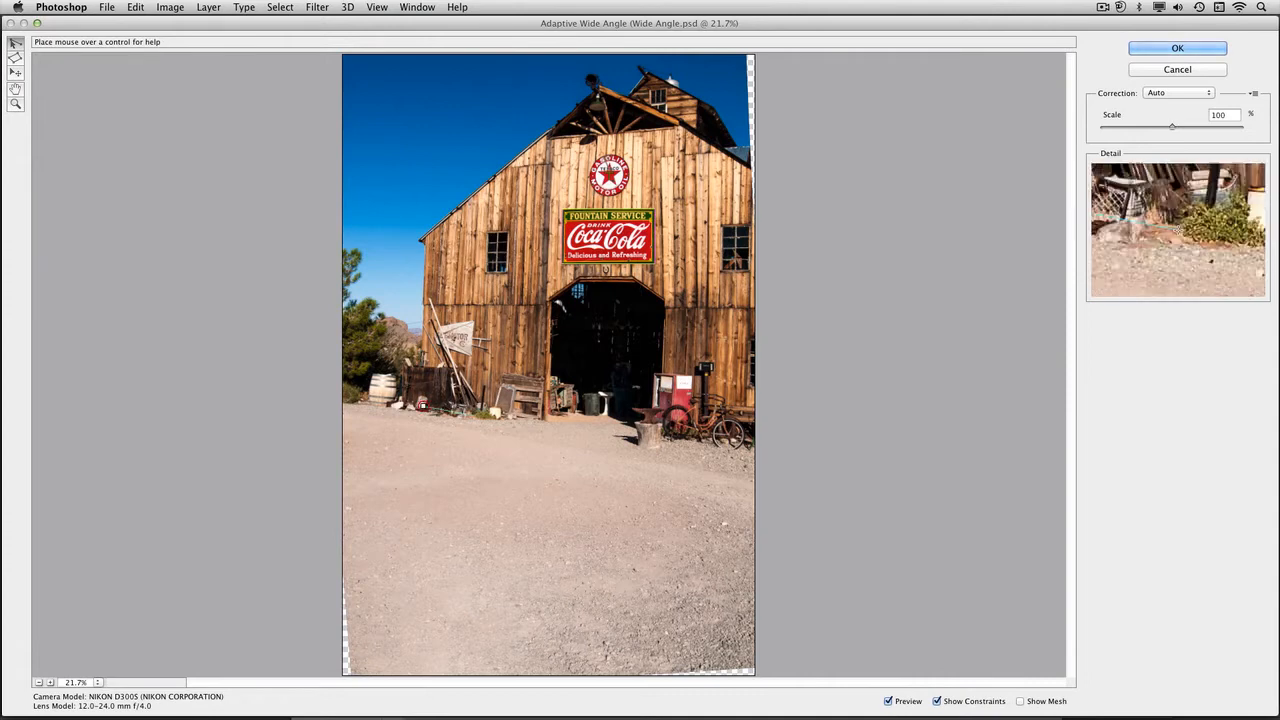
left_click_drag(423, 405, 745, 437)
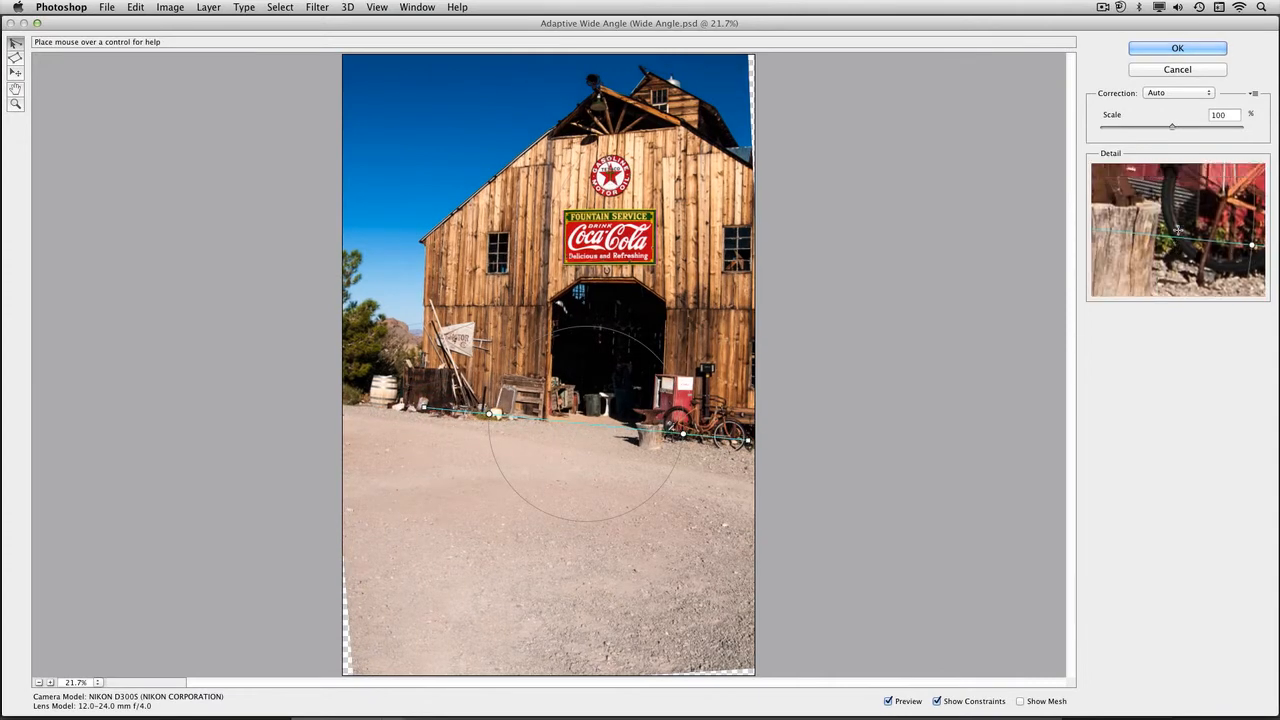
left_click(667, 432, "shift")
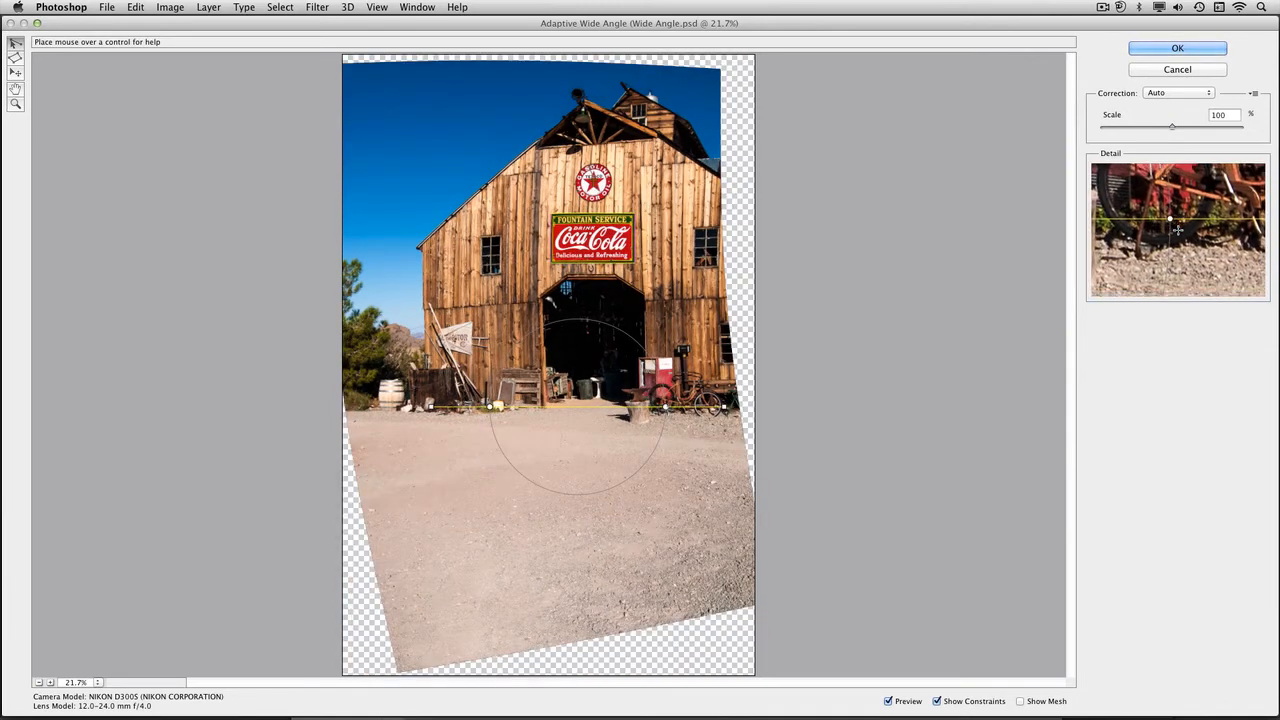
left_click_drag(665, 407, 668, 411)
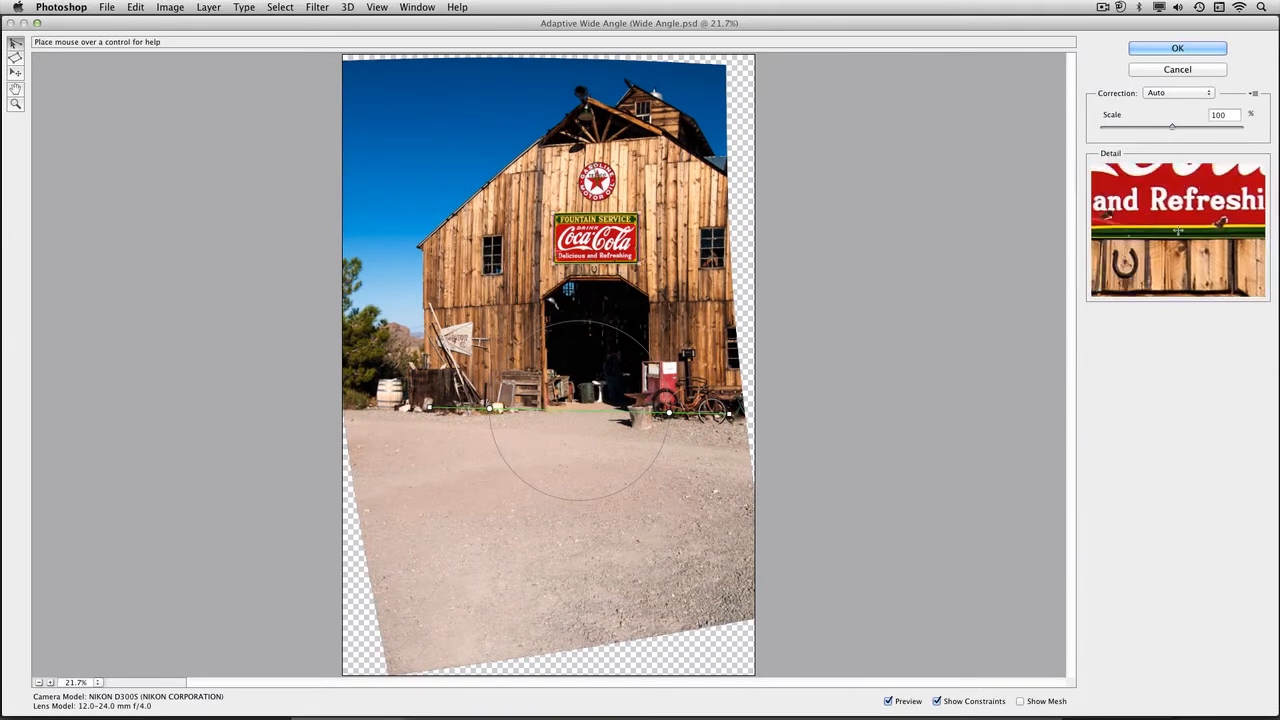
- Add line constraints along the barn's two outer roof slopes, the central gable slope and the cupola roof edge
left_click(417, 243)
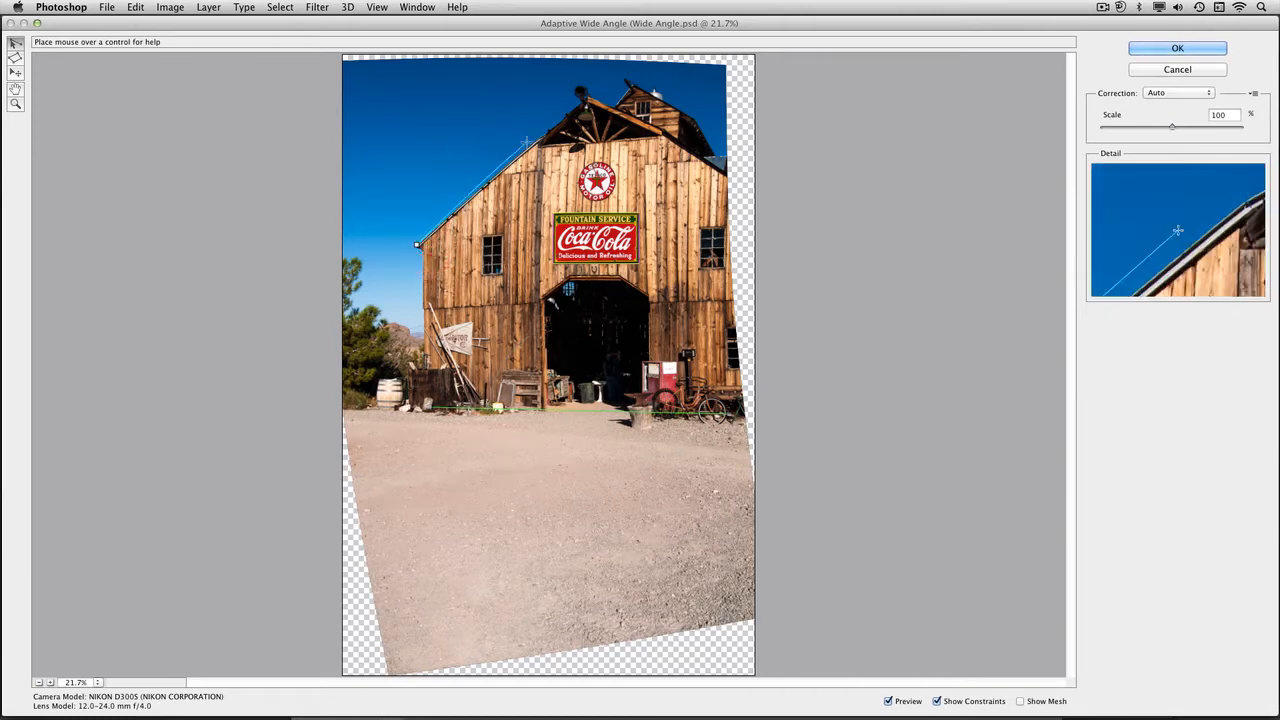
left_click(543, 134)
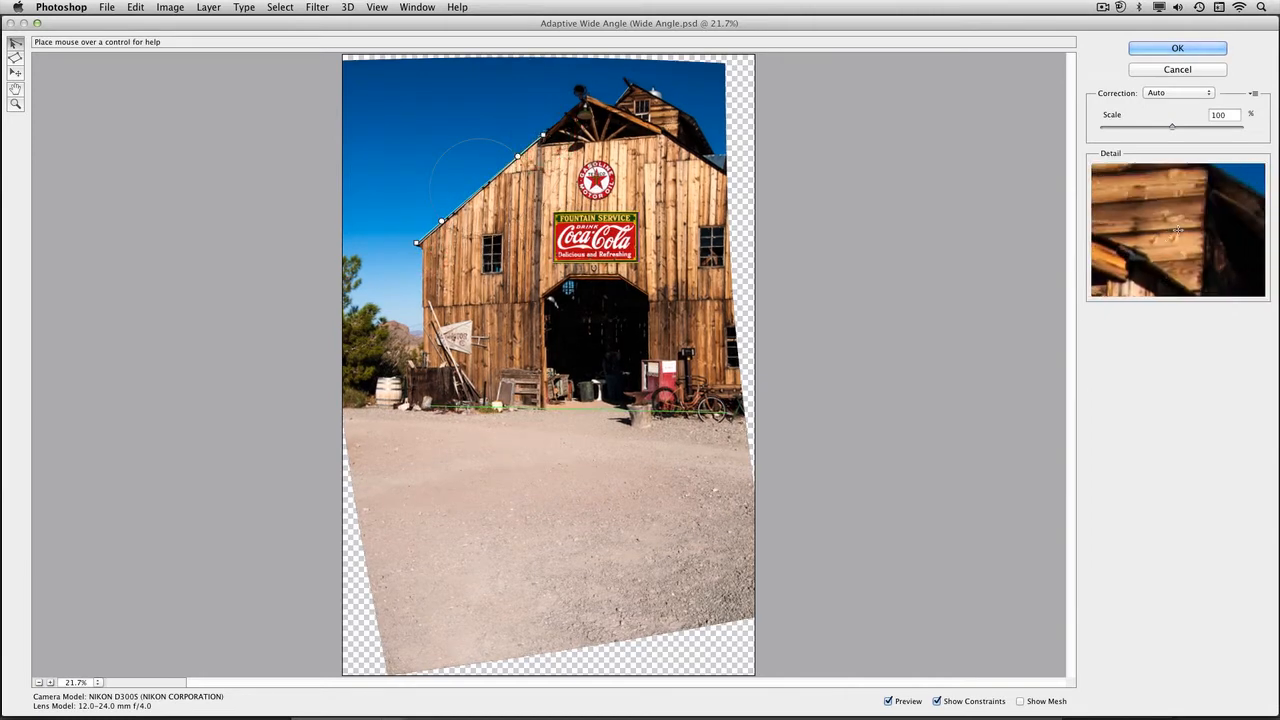
left_click(664, 130)
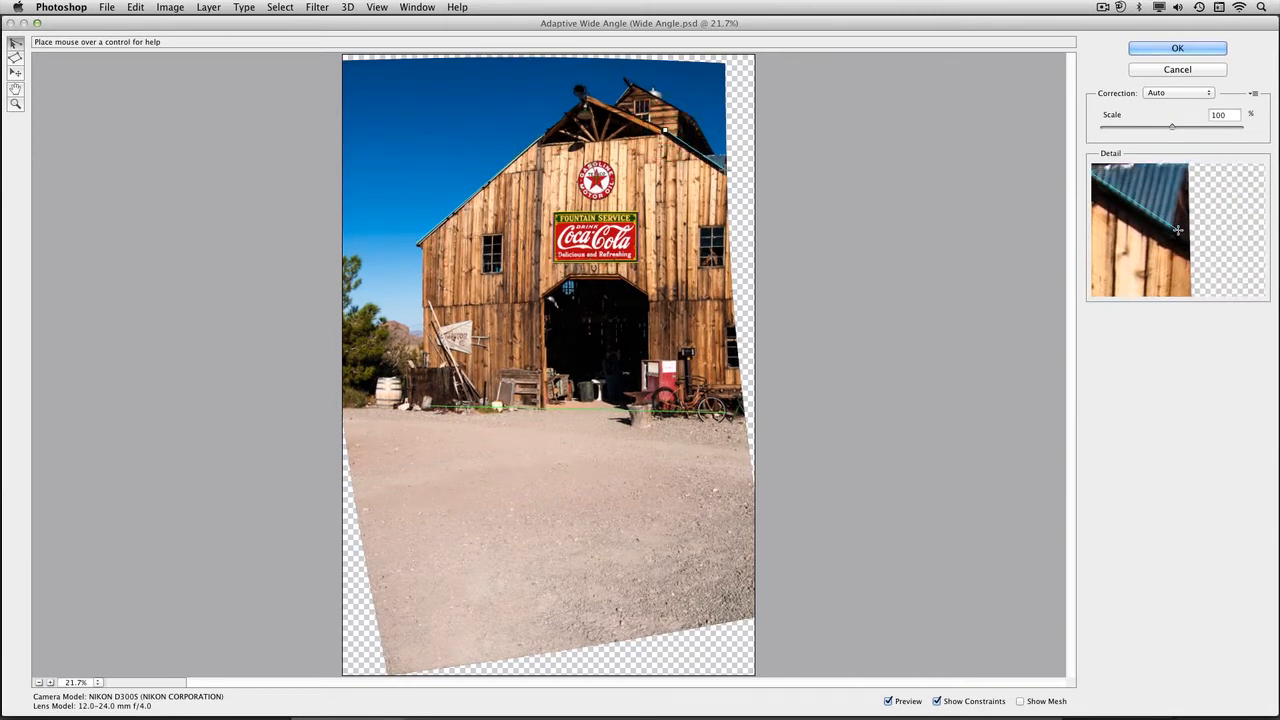
left_click(727, 170)
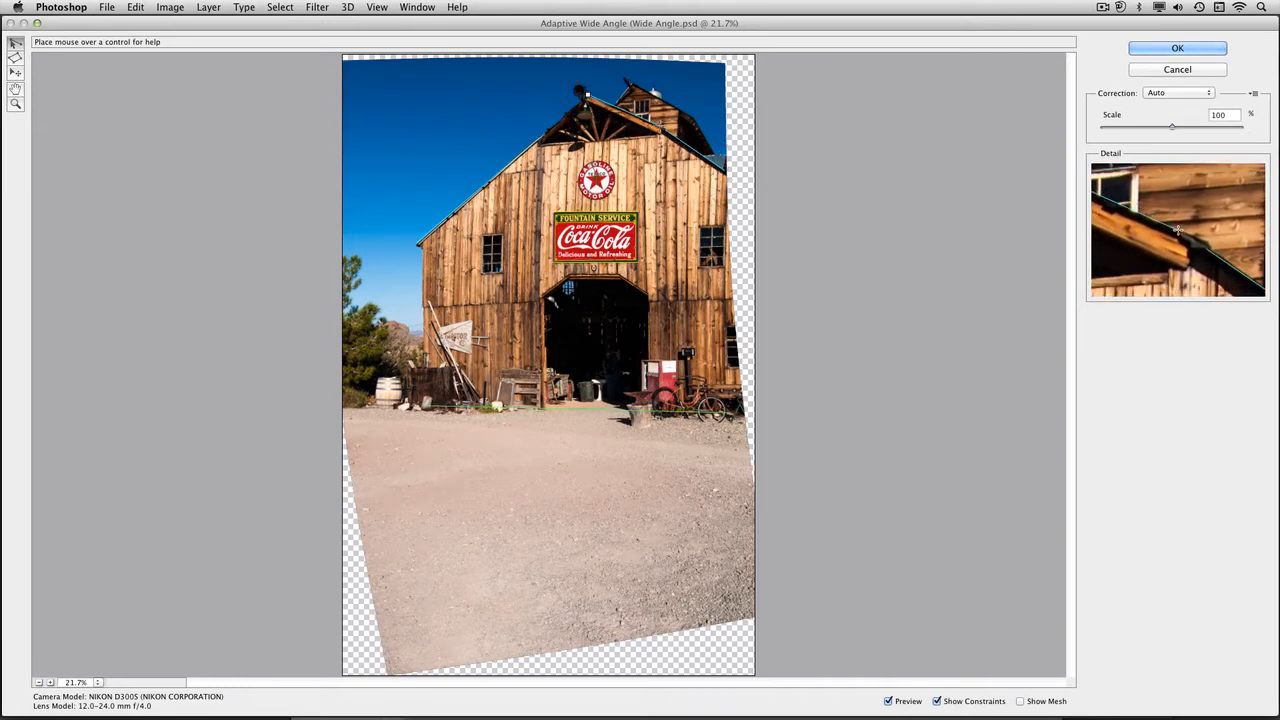
left_click(662, 127)
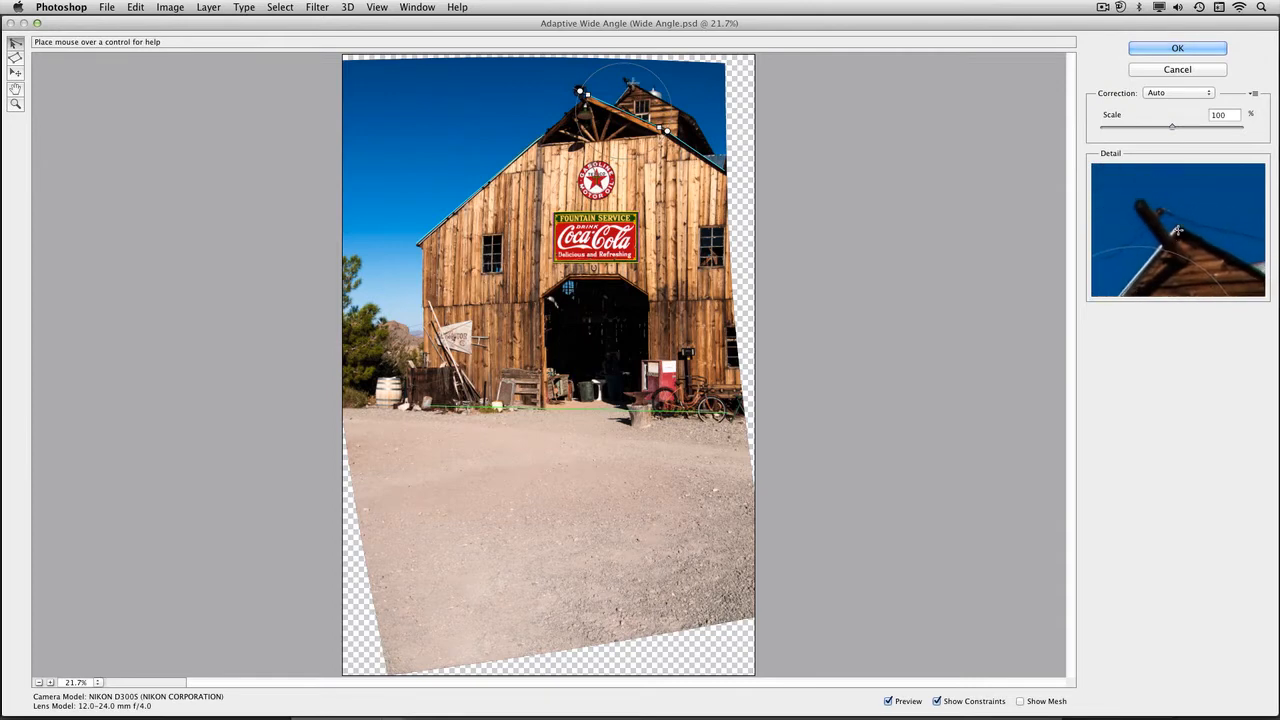
left_click(631, 81)
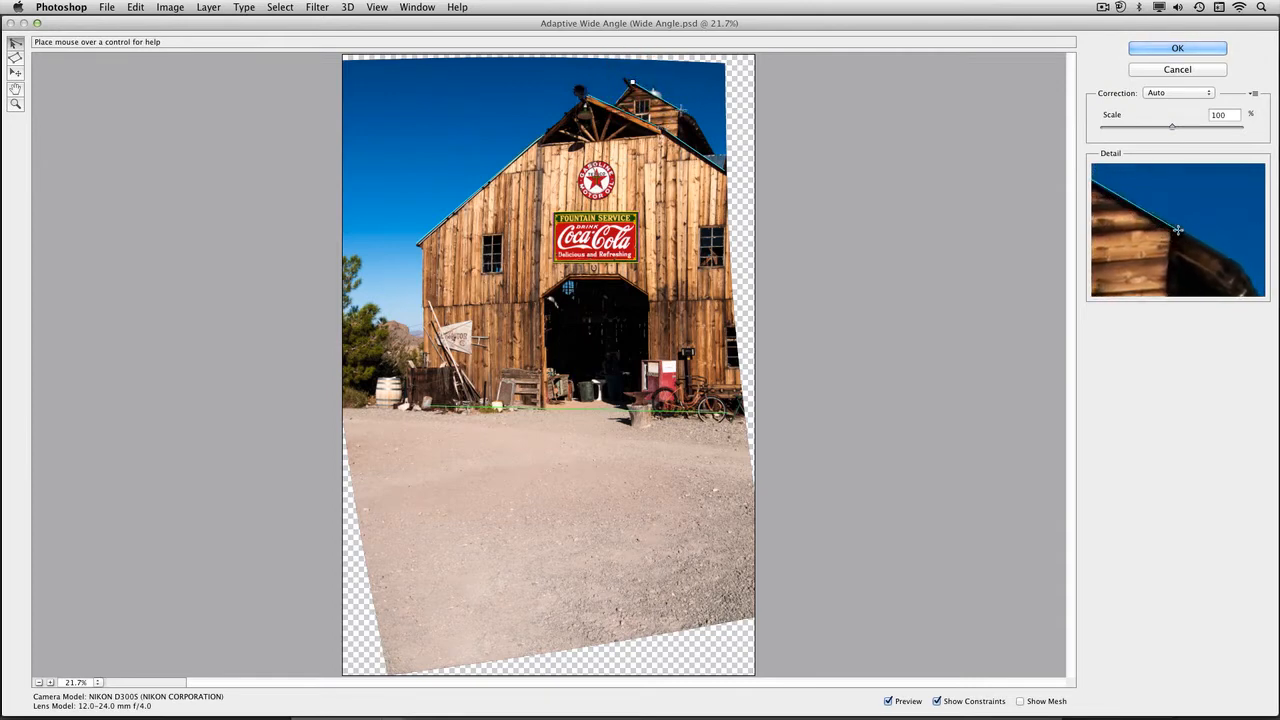
left_click(680, 108)
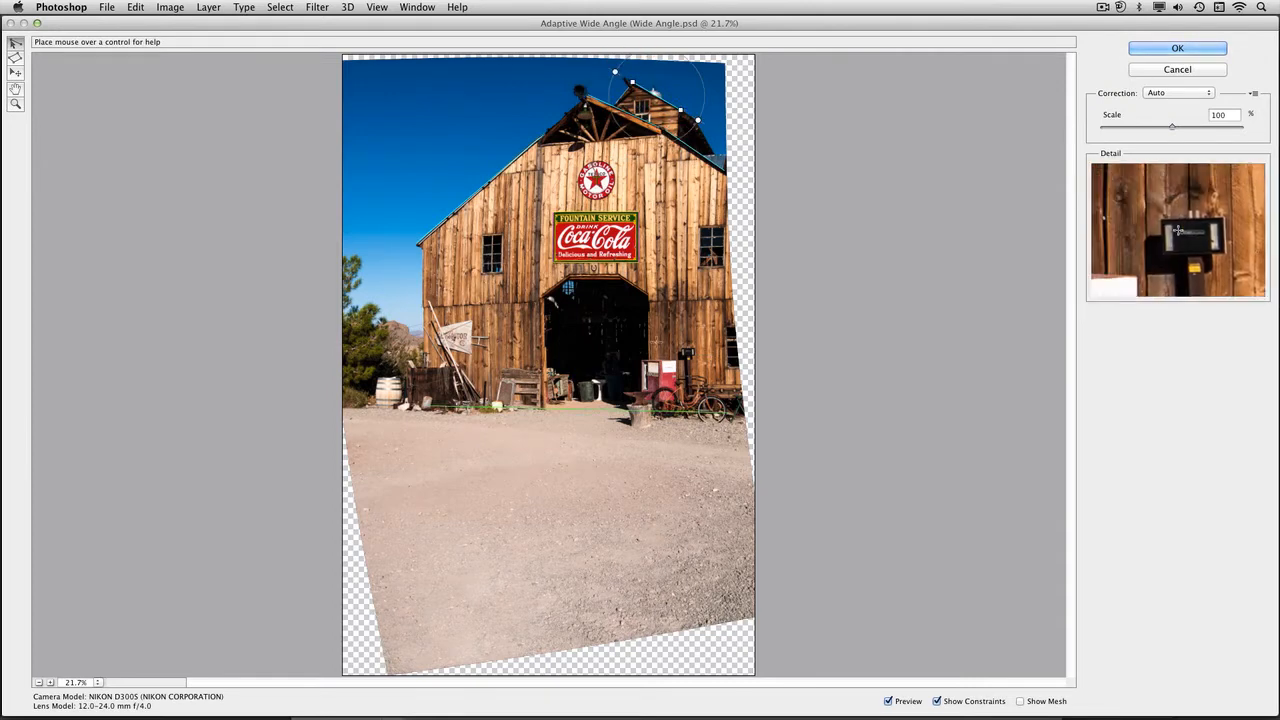
- Add vertical line constraints down both sides of the barn doorway
left_click(544, 297)
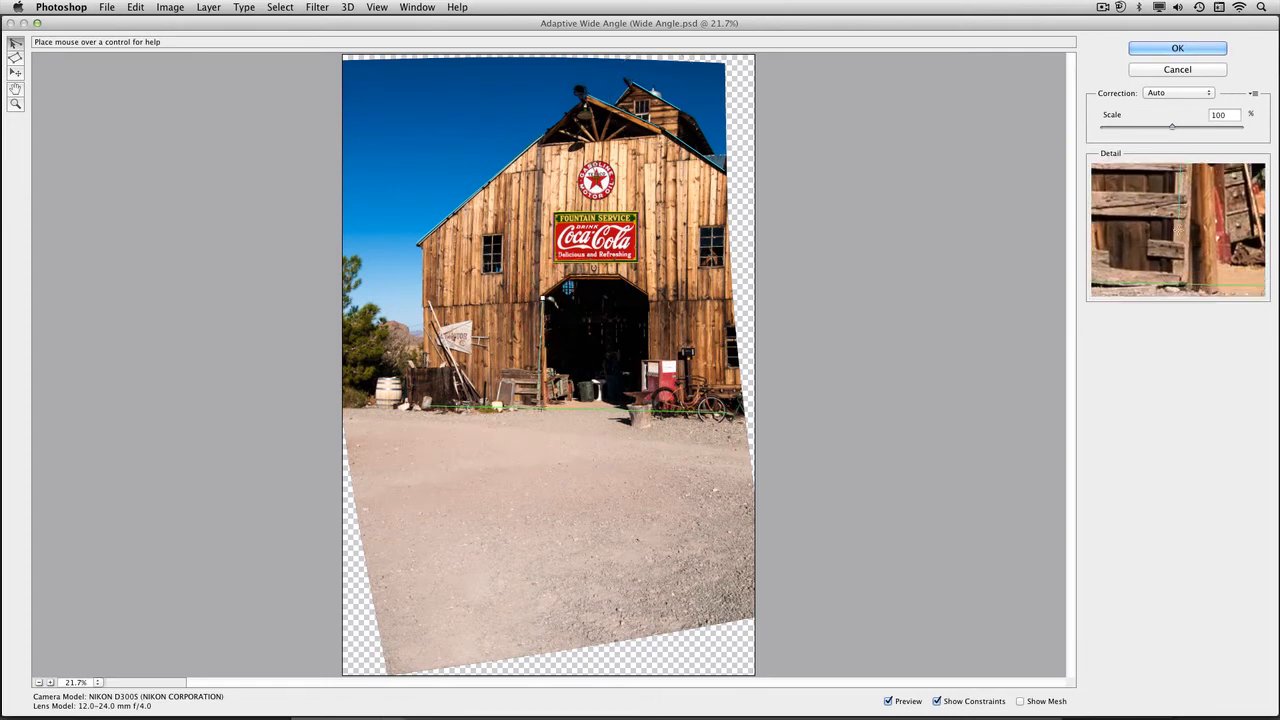
left_click(542, 409)
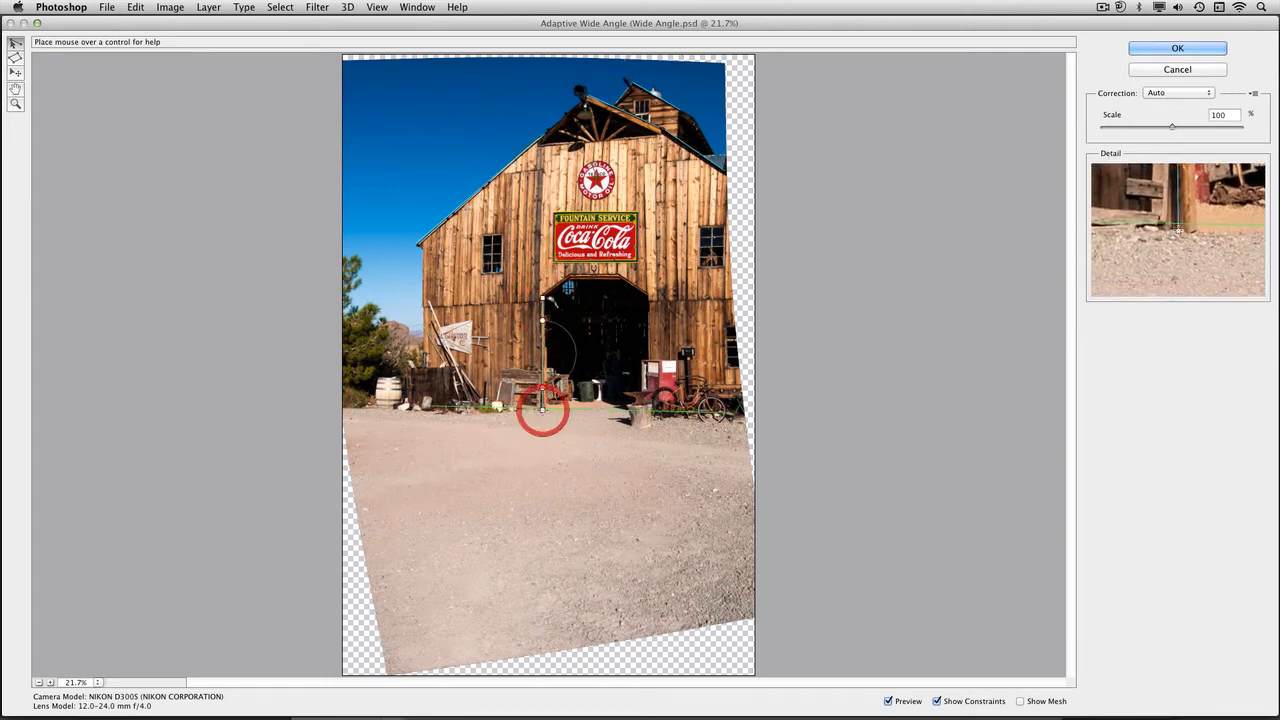
left_click(647, 297)
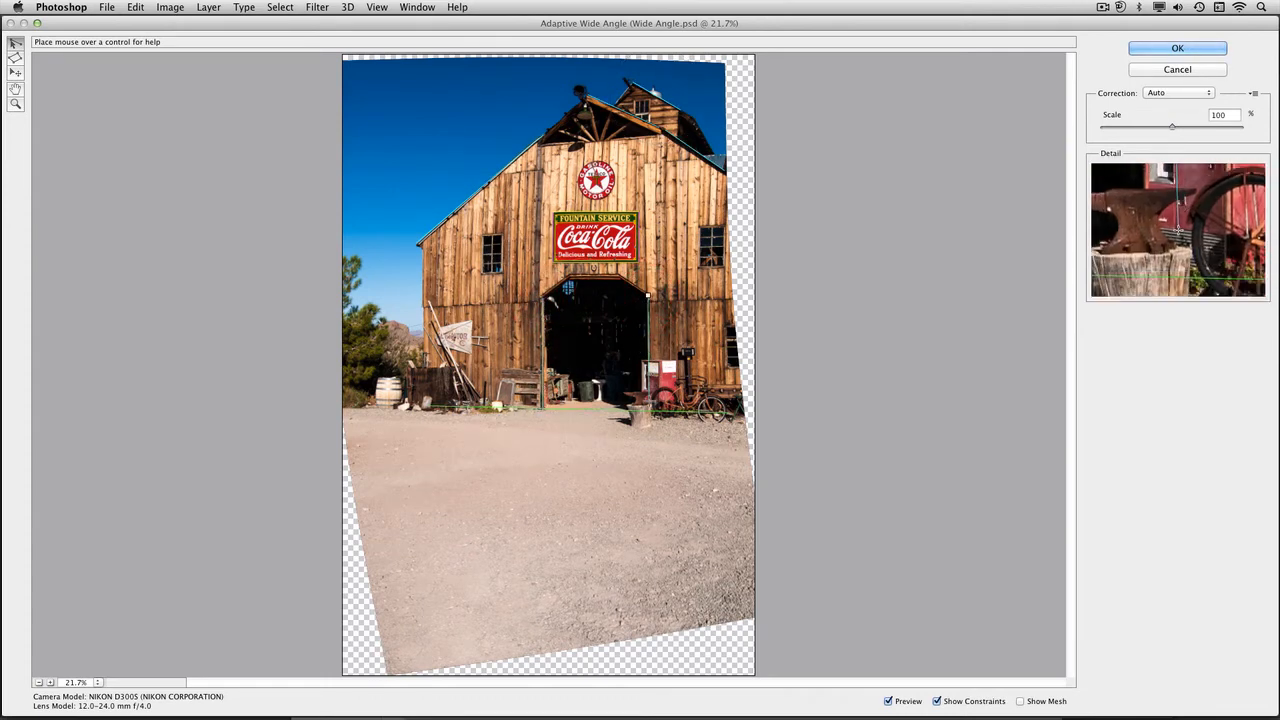
left_click(648, 406)
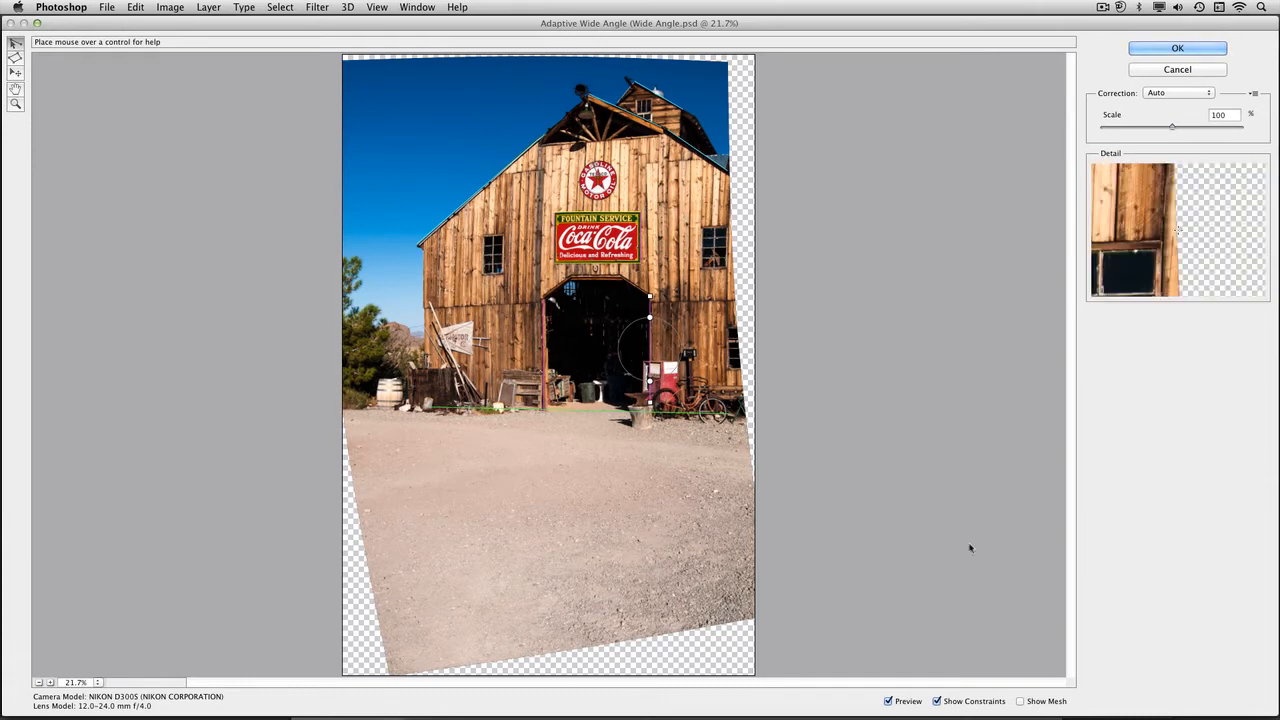
- Compare the preview with the uncorrected photo, set the scale to 101% and apply the filter
left_click(887, 701)
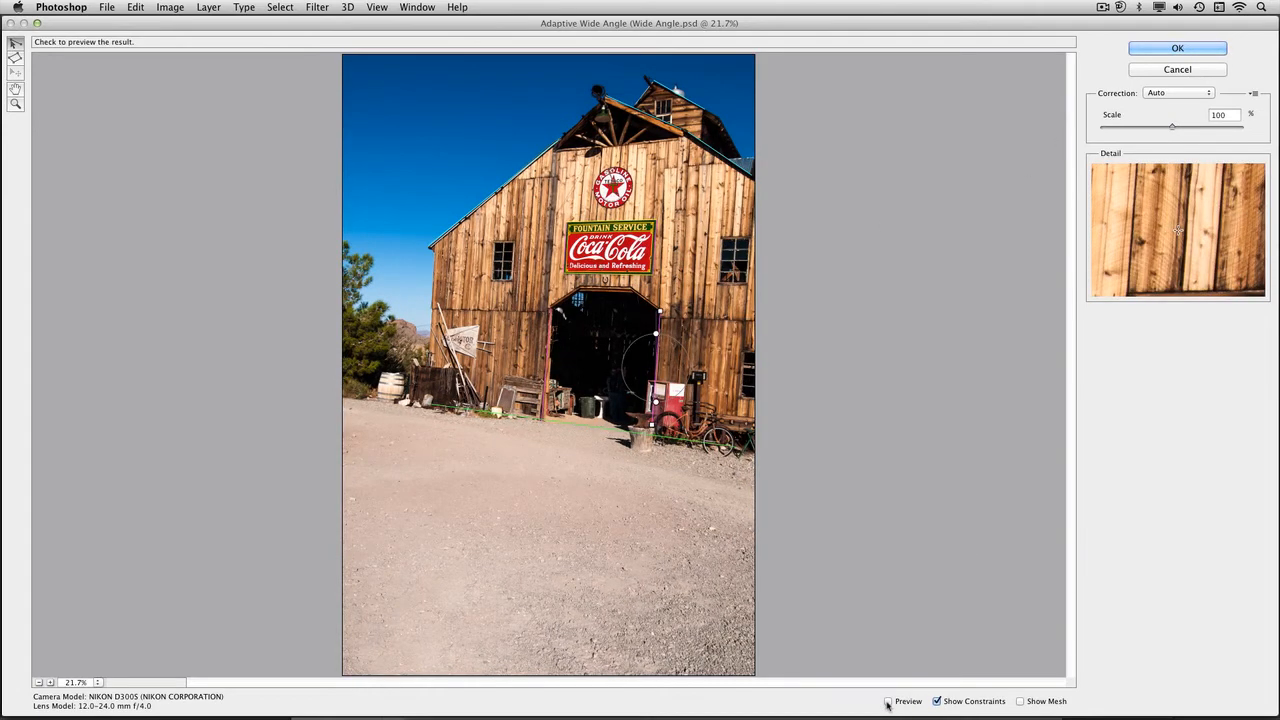
left_click(887, 701)
left_click(887, 701)
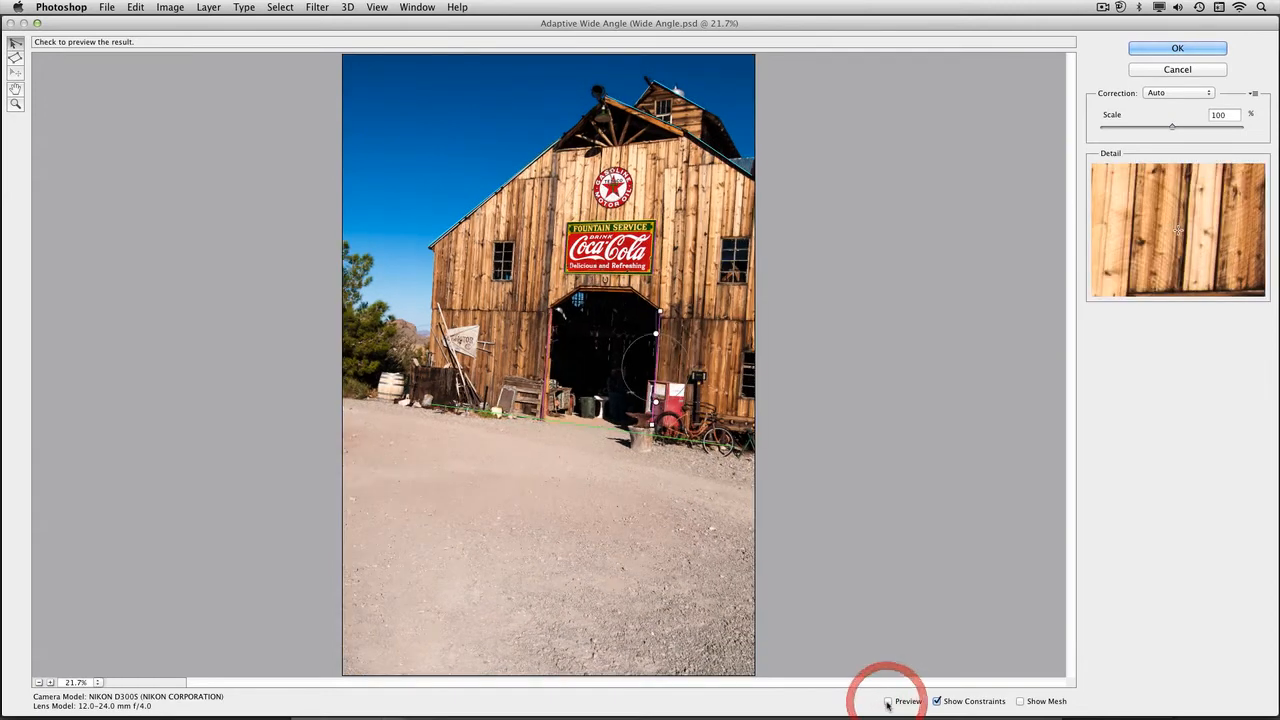
left_click(887, 701)
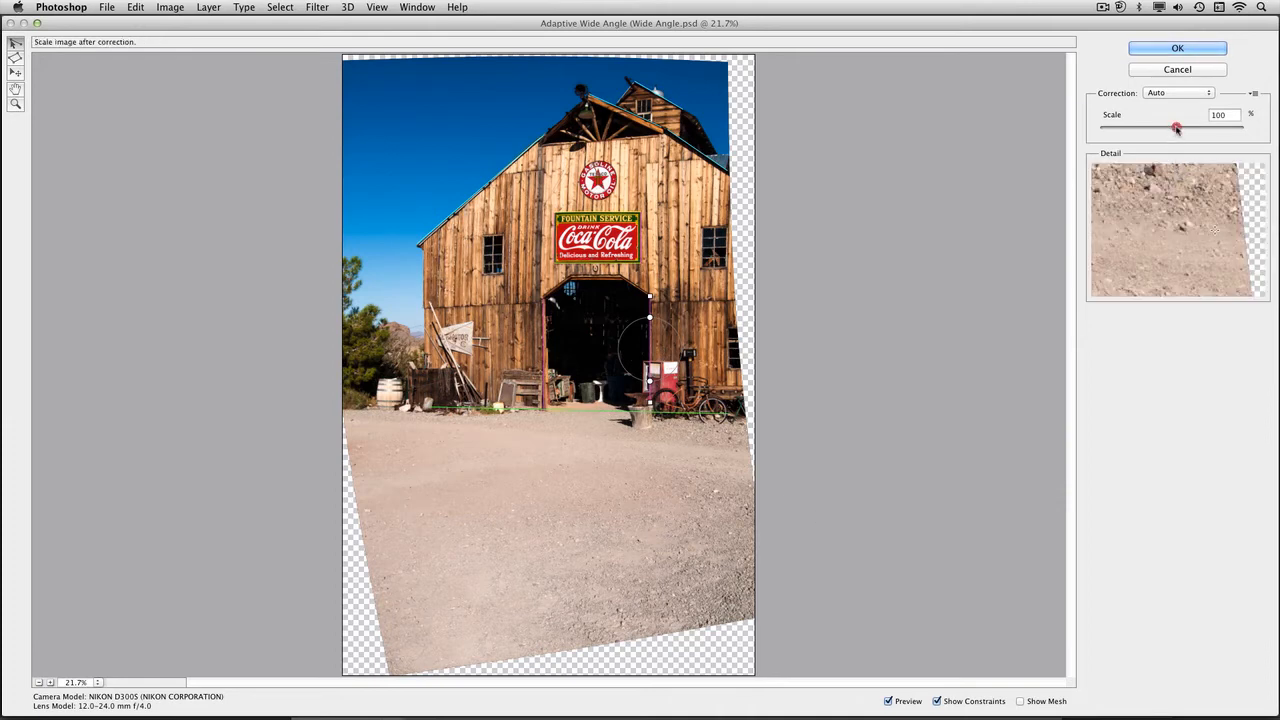
mouse_move(1172, 127)
left_mouse_down()
mouse_move(1184, 127)
mouse_move(1172, 127)
left_mouse_up()
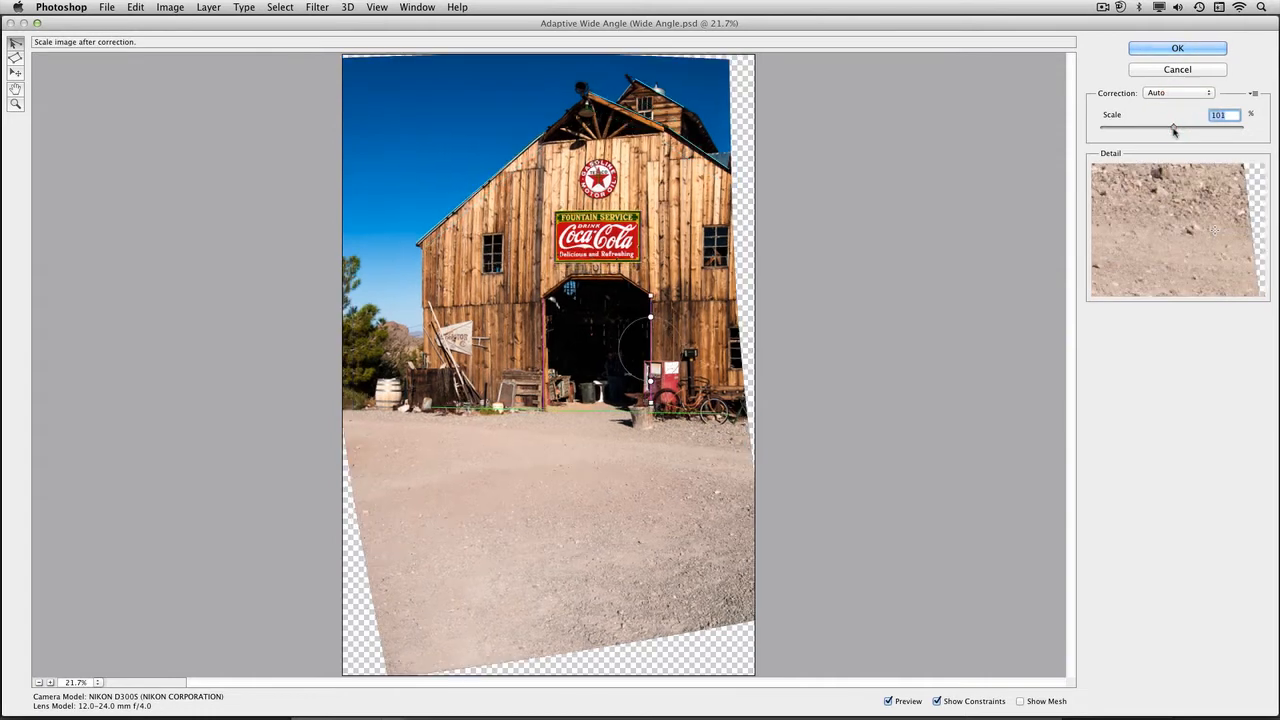
left_click(1208, 47)
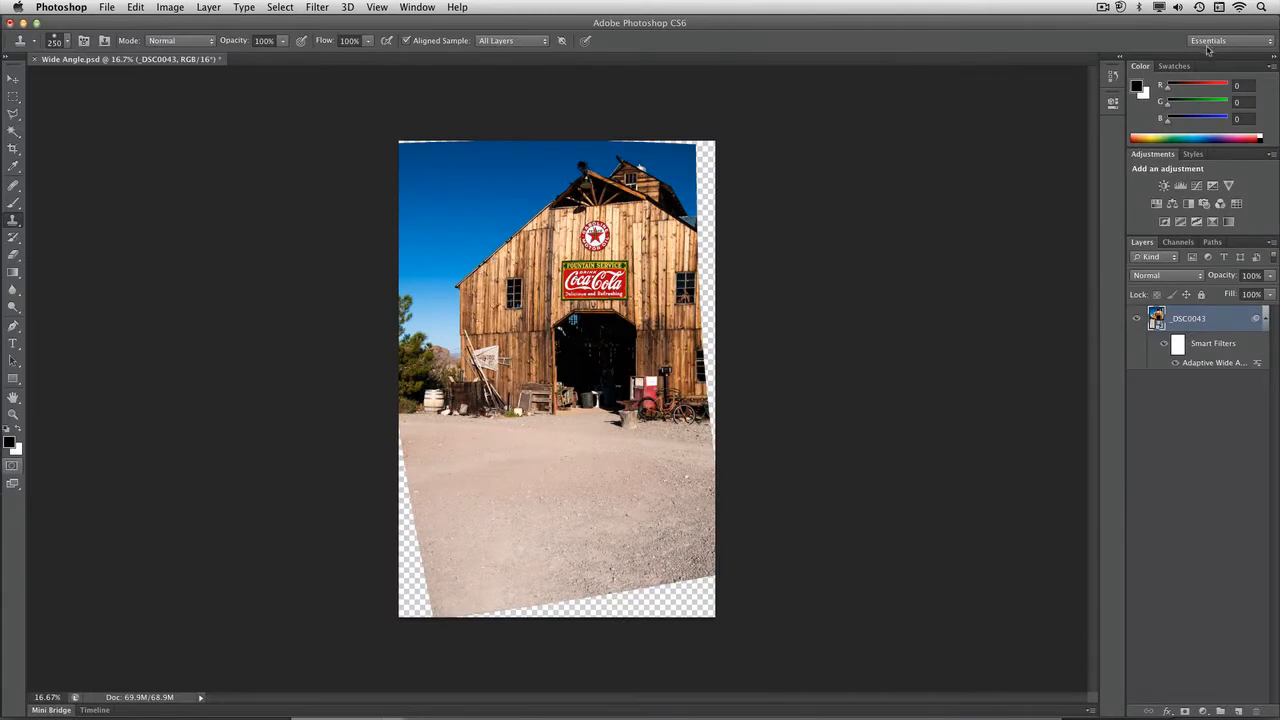
- Crop away the transparent strip beside the barn's right edge, keeping the photo's full height
key("c")
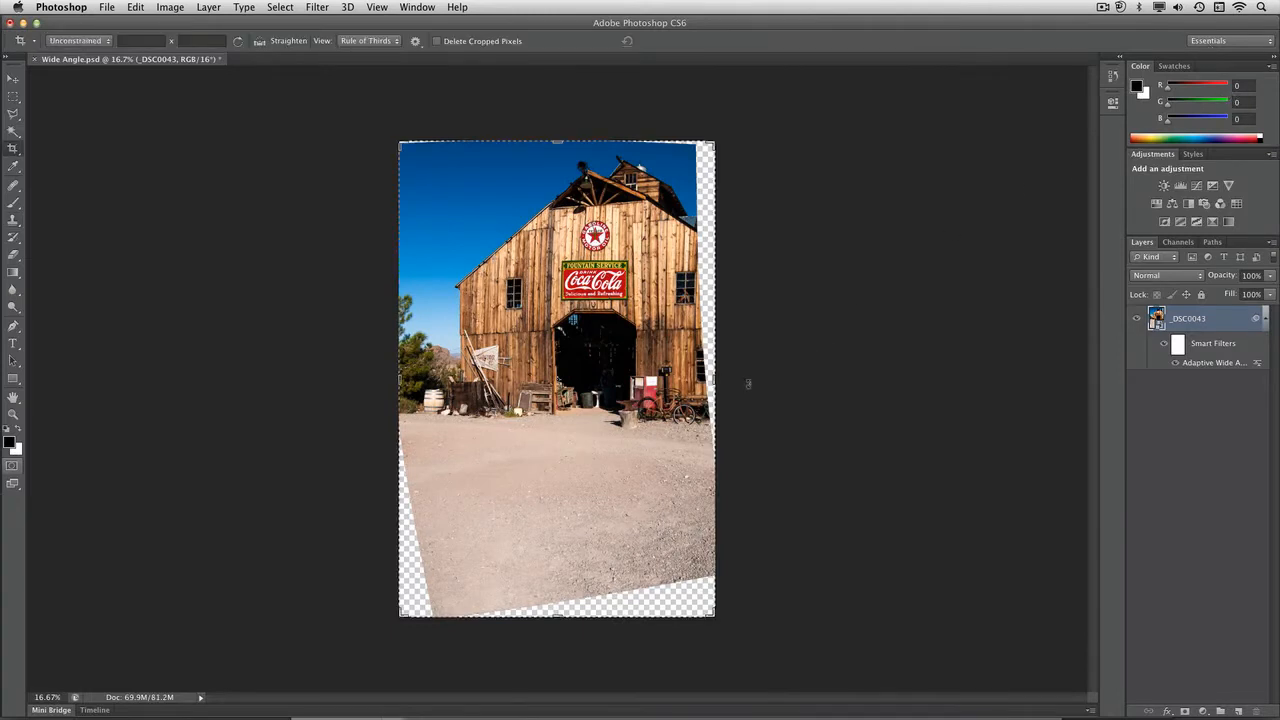
left_click_drag(714, 380, 714, 366)
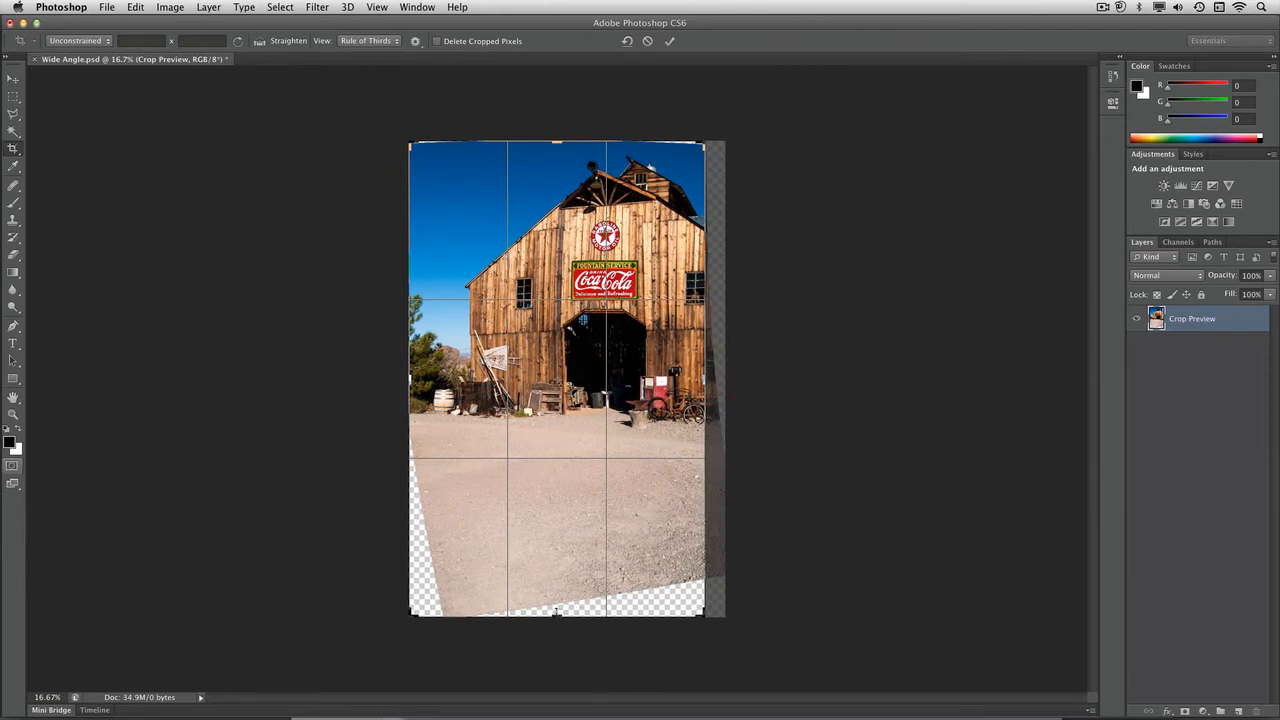
left_click_drag(556, 610, 556, 609)
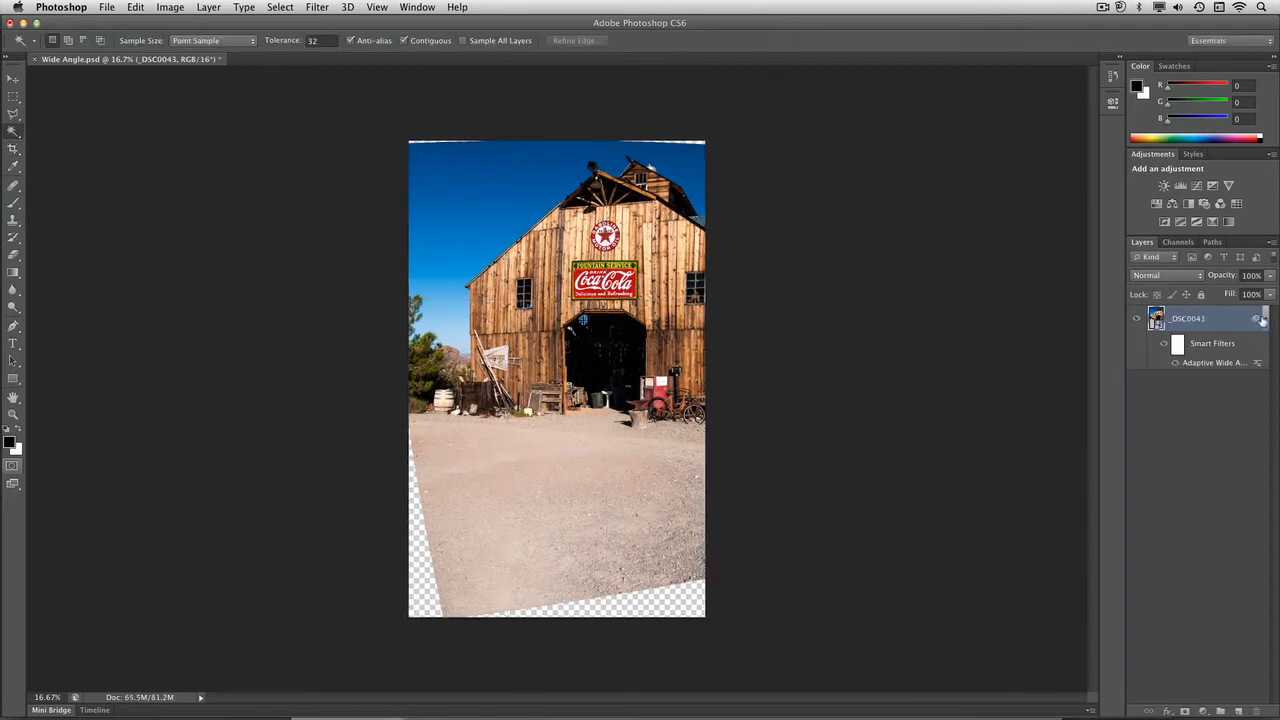
- Duplicate the _DSC0043 layer within Wide Angle.psd and rasterize the copy
right_click(1233, 320)
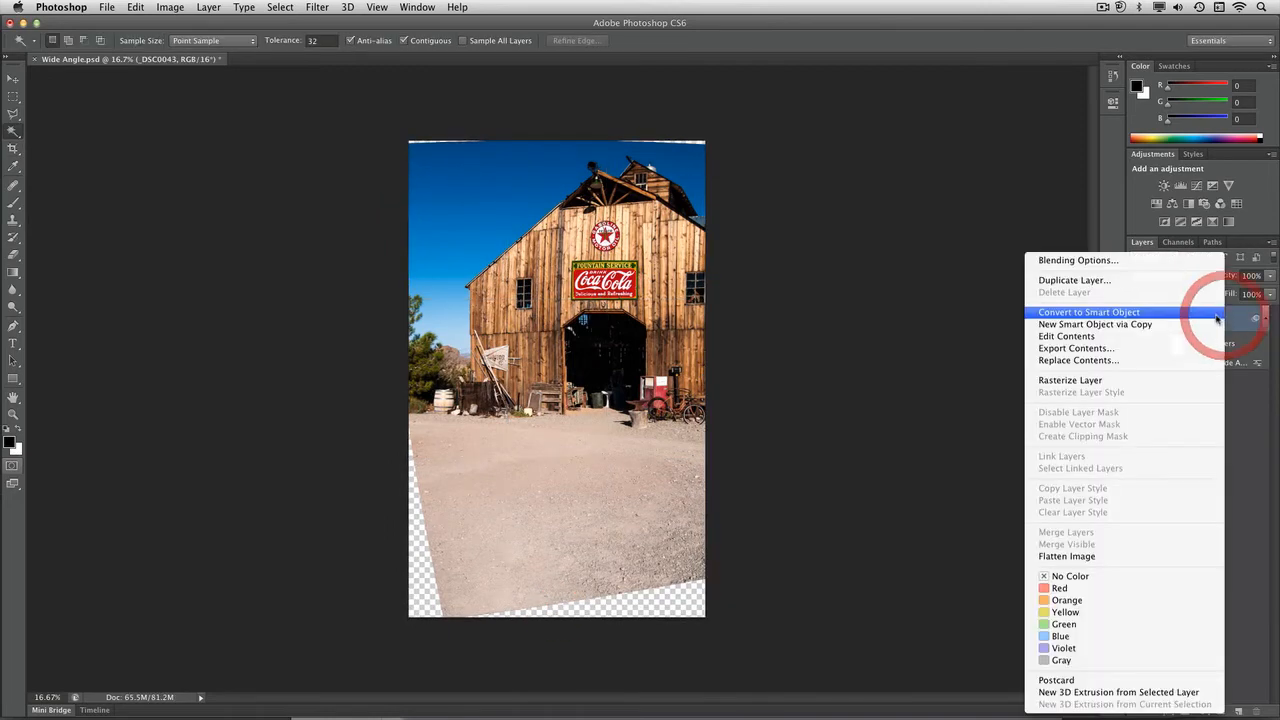
left_click(1164, 281)
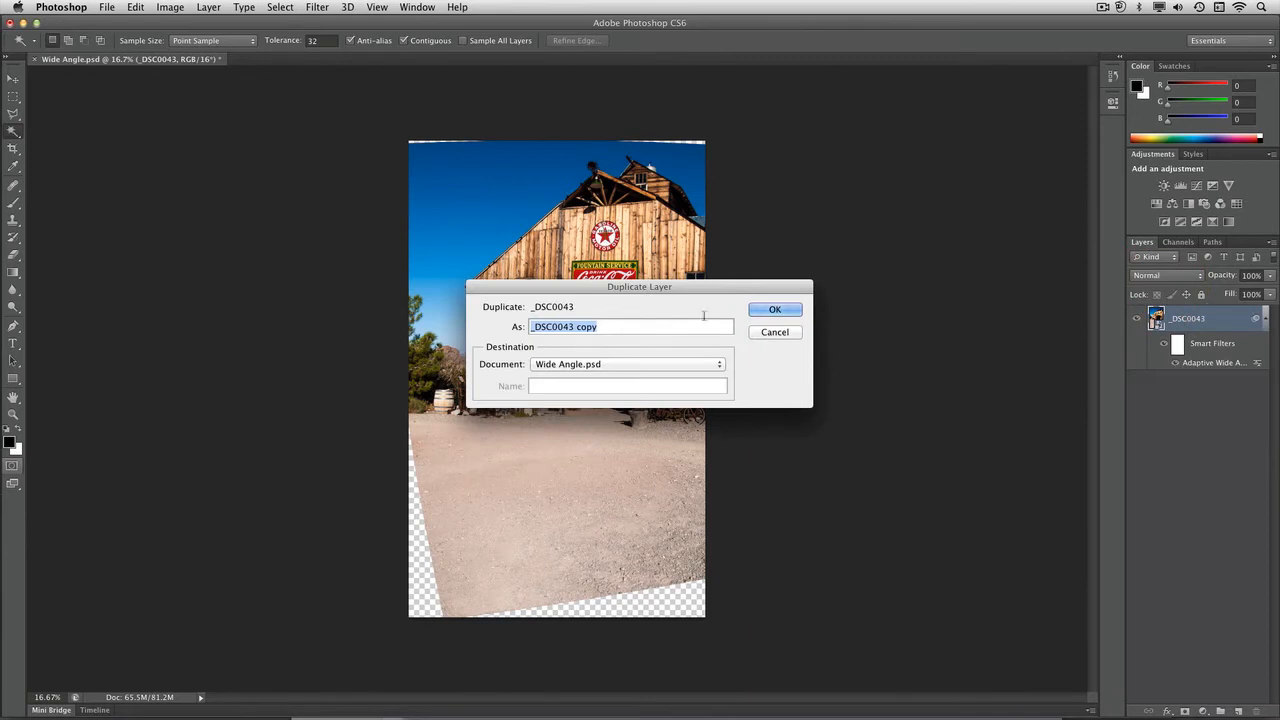
left_click(757, 307)
left_click(1205, 320)
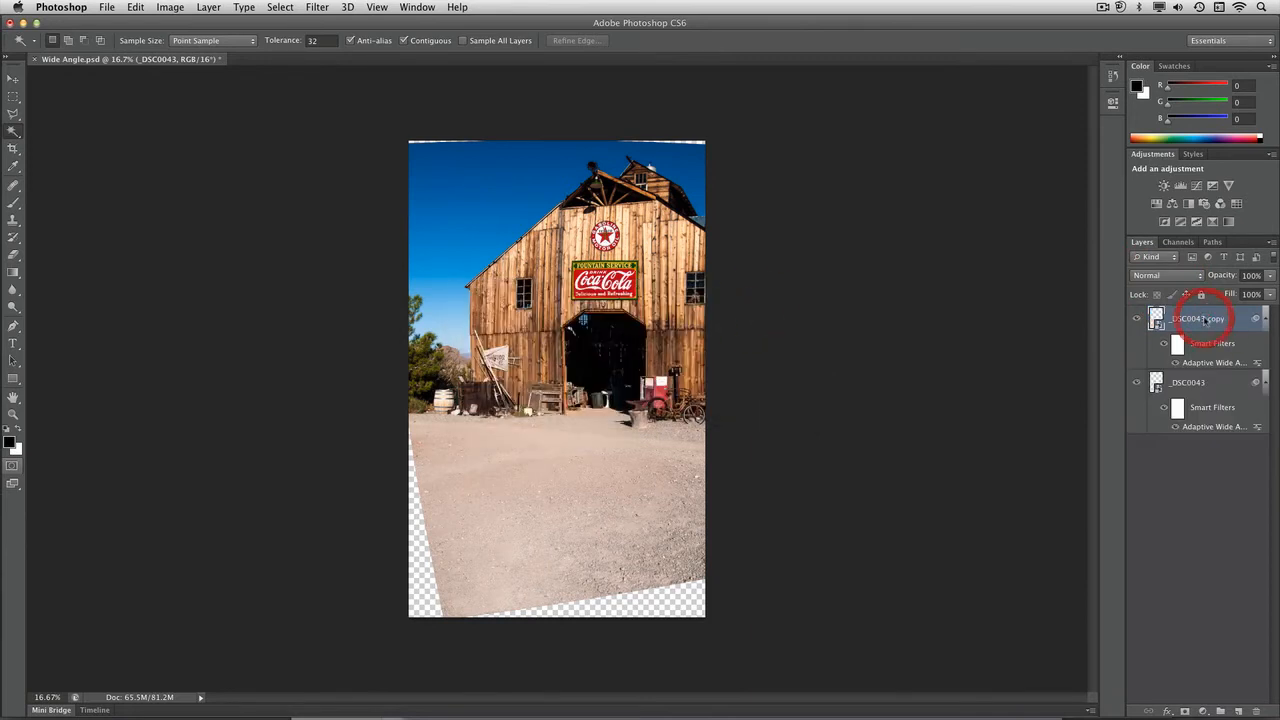
right_click(1205, 320)
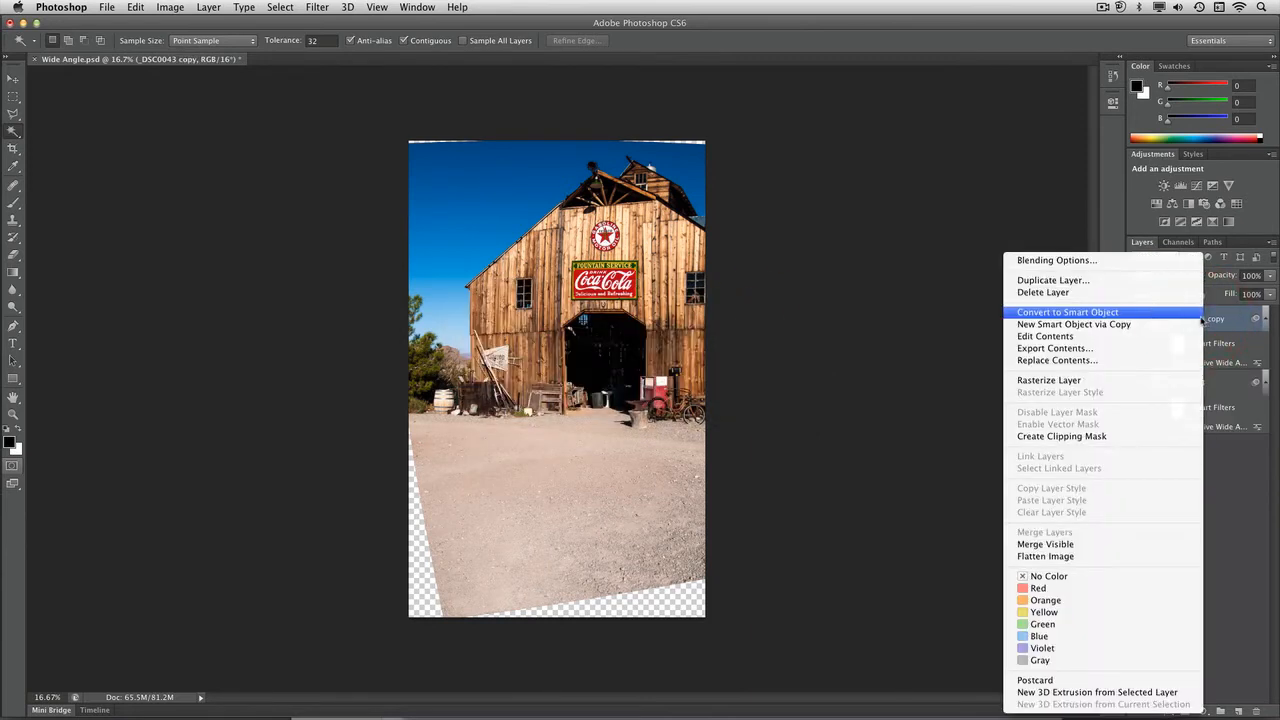
left_click(1166, 380)
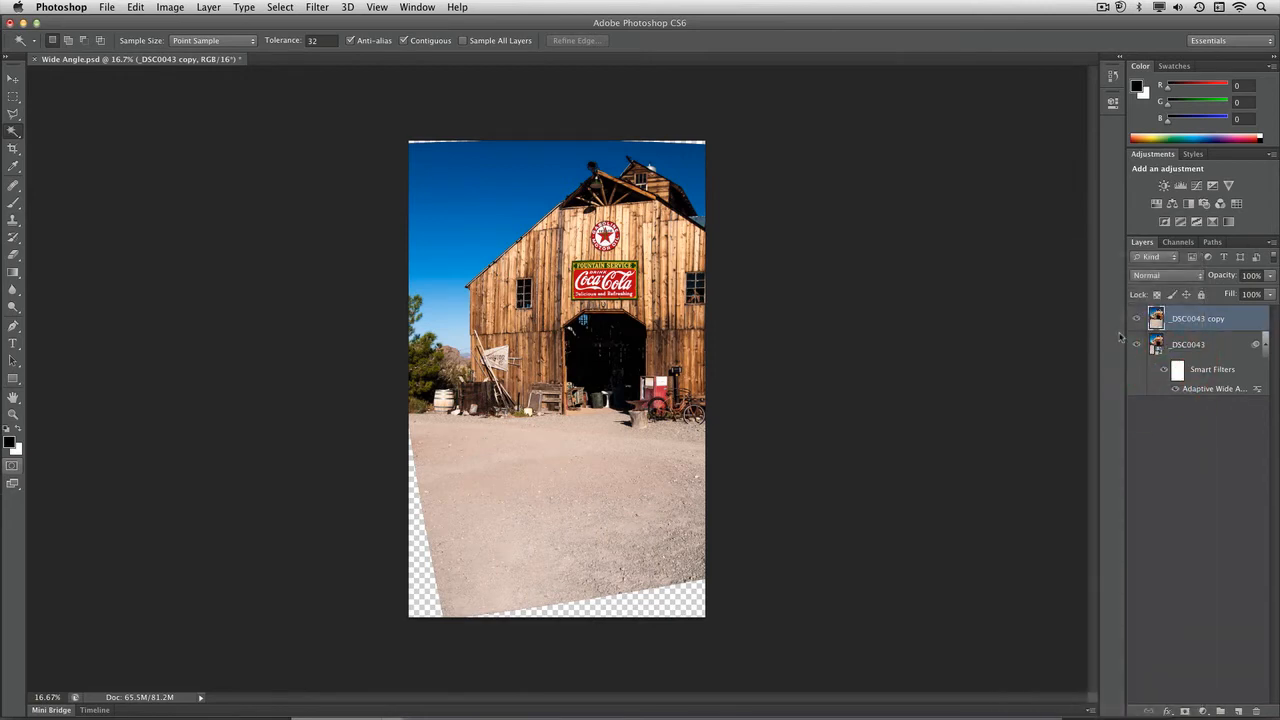
- Hide the _DSC0043 smart object layer, collapse its filter list and rename the rasterized copy Fixed
left_click(1137, 346)
left_click(1263, 345)
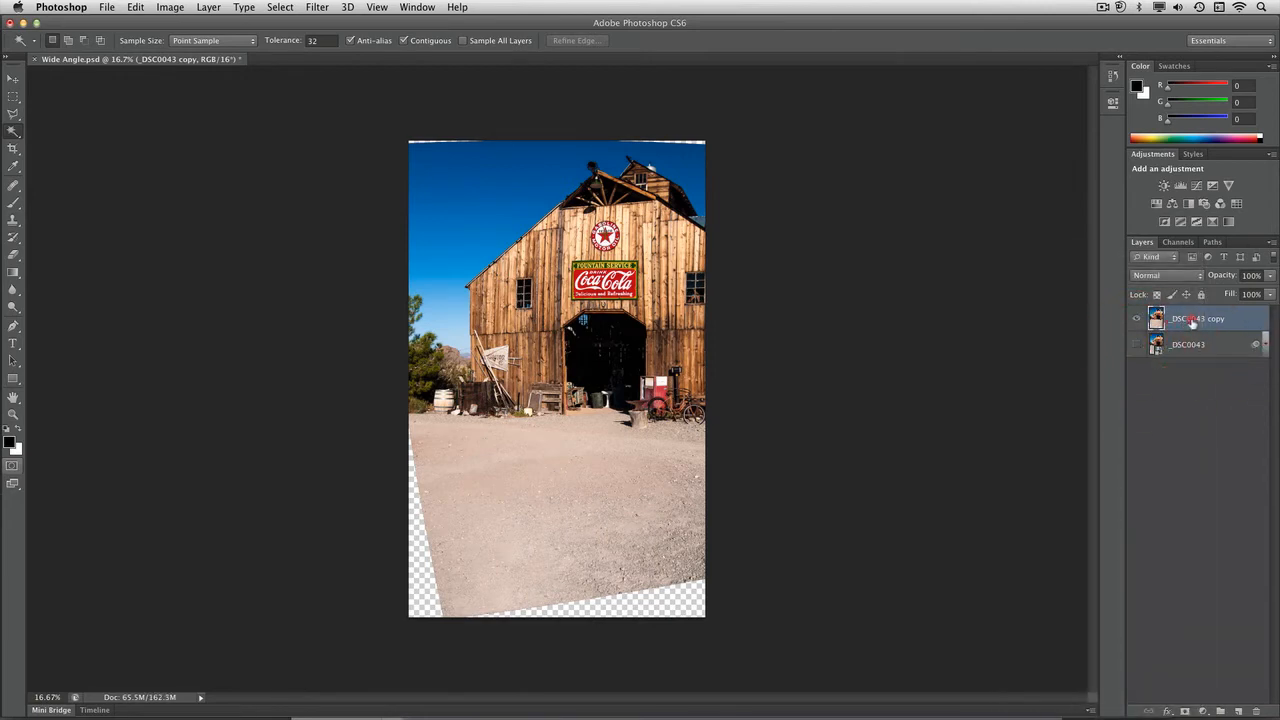
double_click(1204, 318)
type("Fixed")
key("Return")
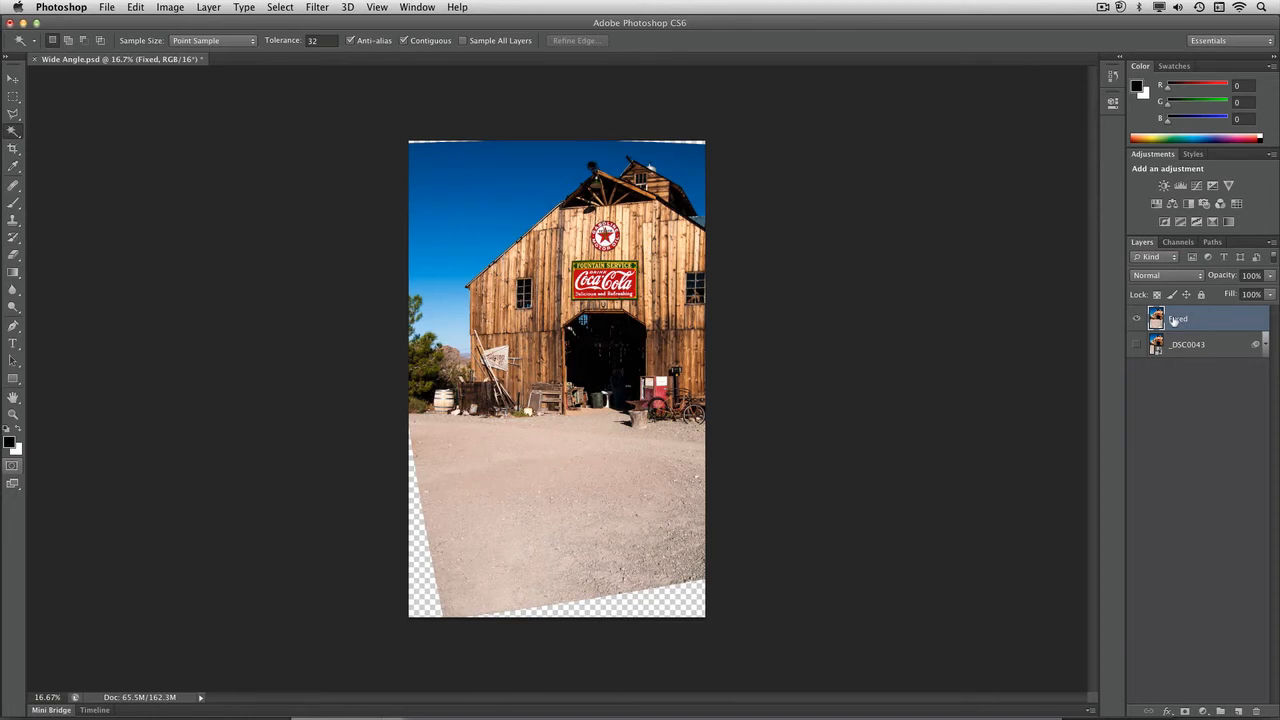
- Fill the transparent wedge along the photo's bottom edge with Content-Aware at 100% opacity, using an expanded Magic Wand selection
key("shift+w")
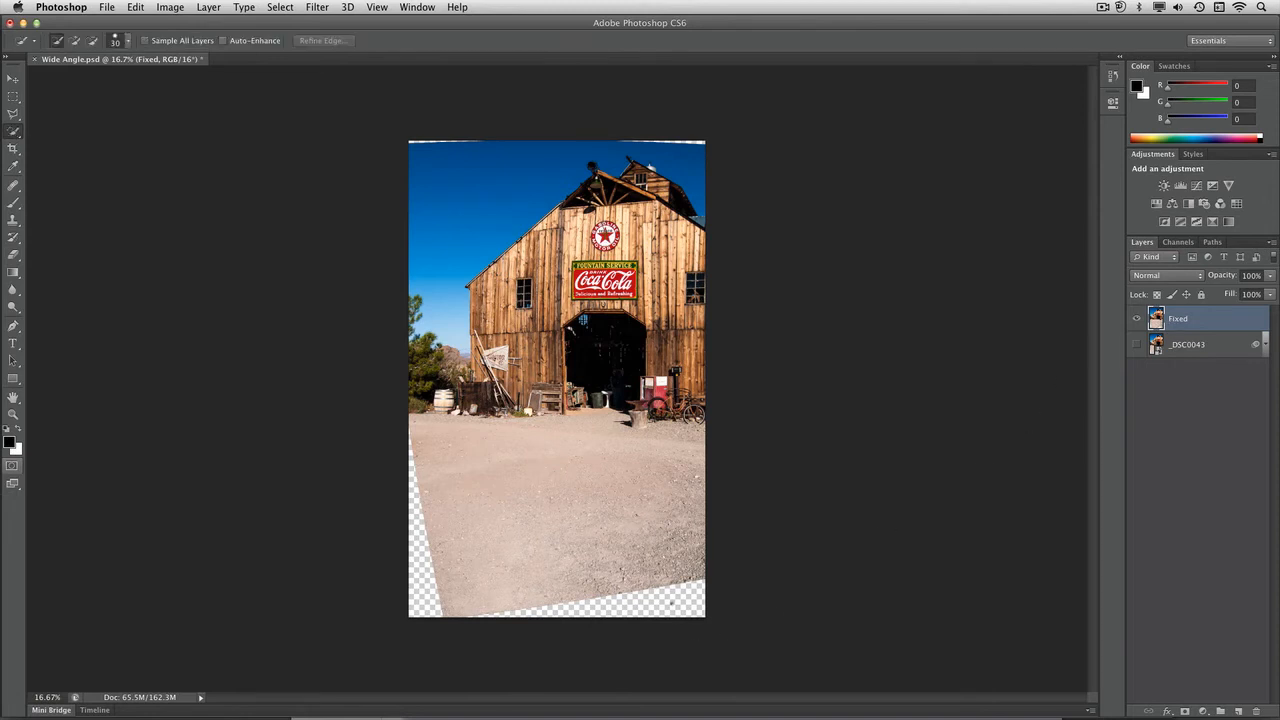
key("shift+w")
left_click(672, 605)
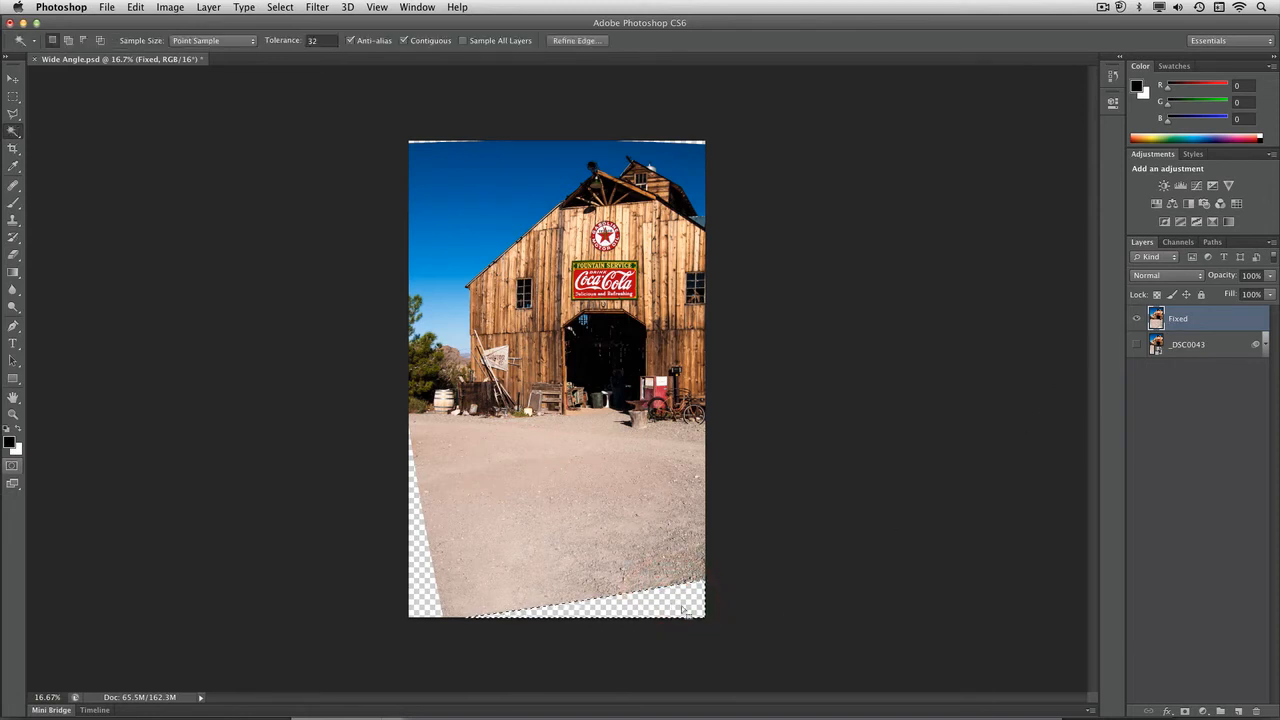
left_click(280, 7)
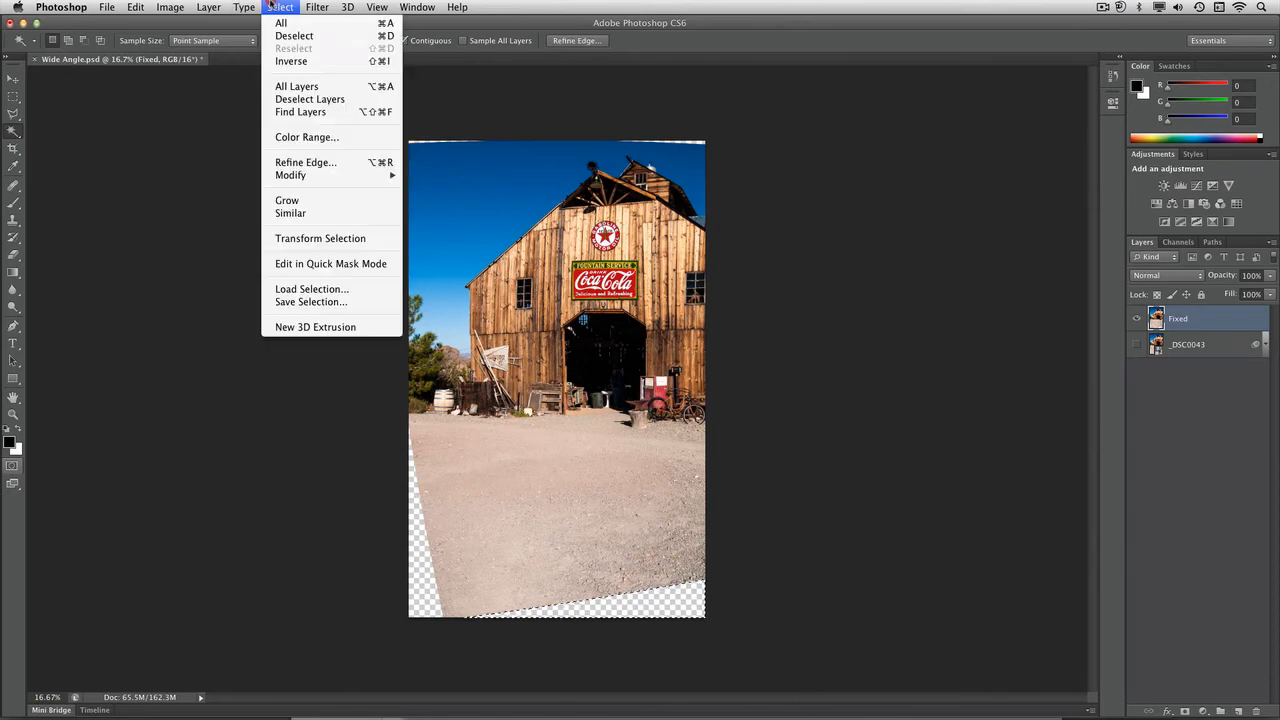
mouse_move(334, 180)
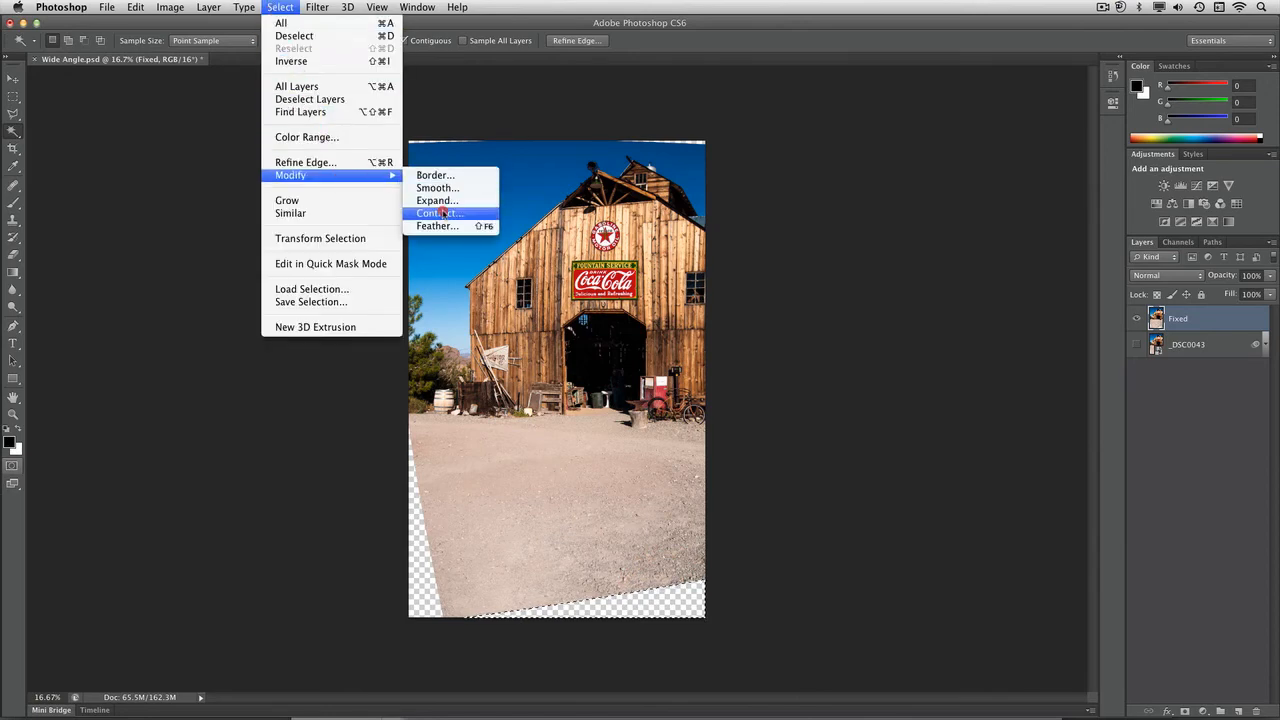
left_click(432, 196)
key("Return")
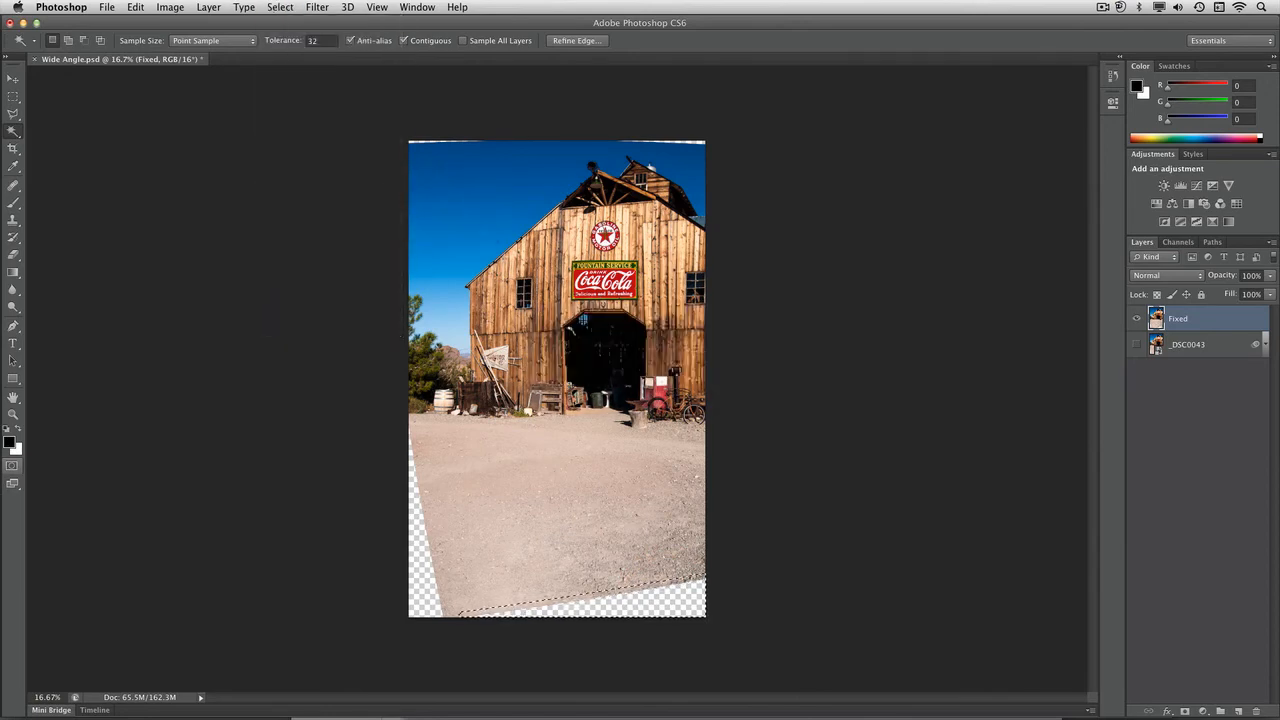
key("shift+BackSpace")
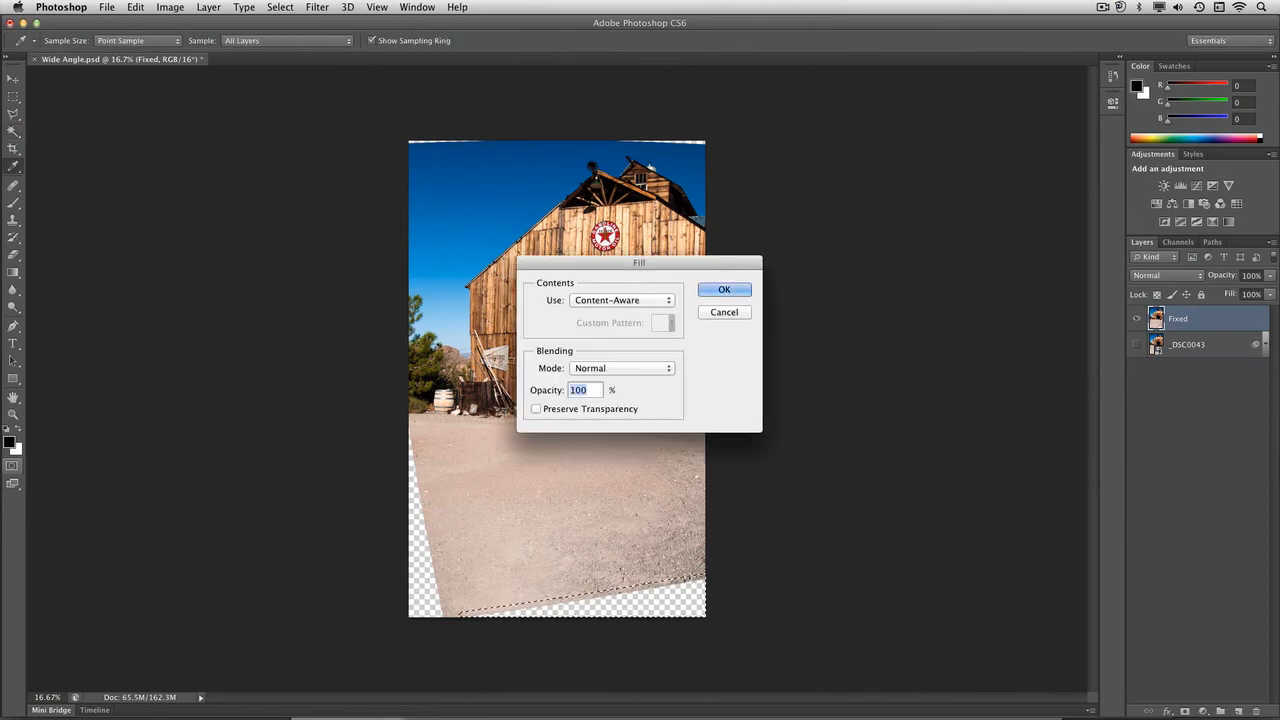
left_click(730, 289)
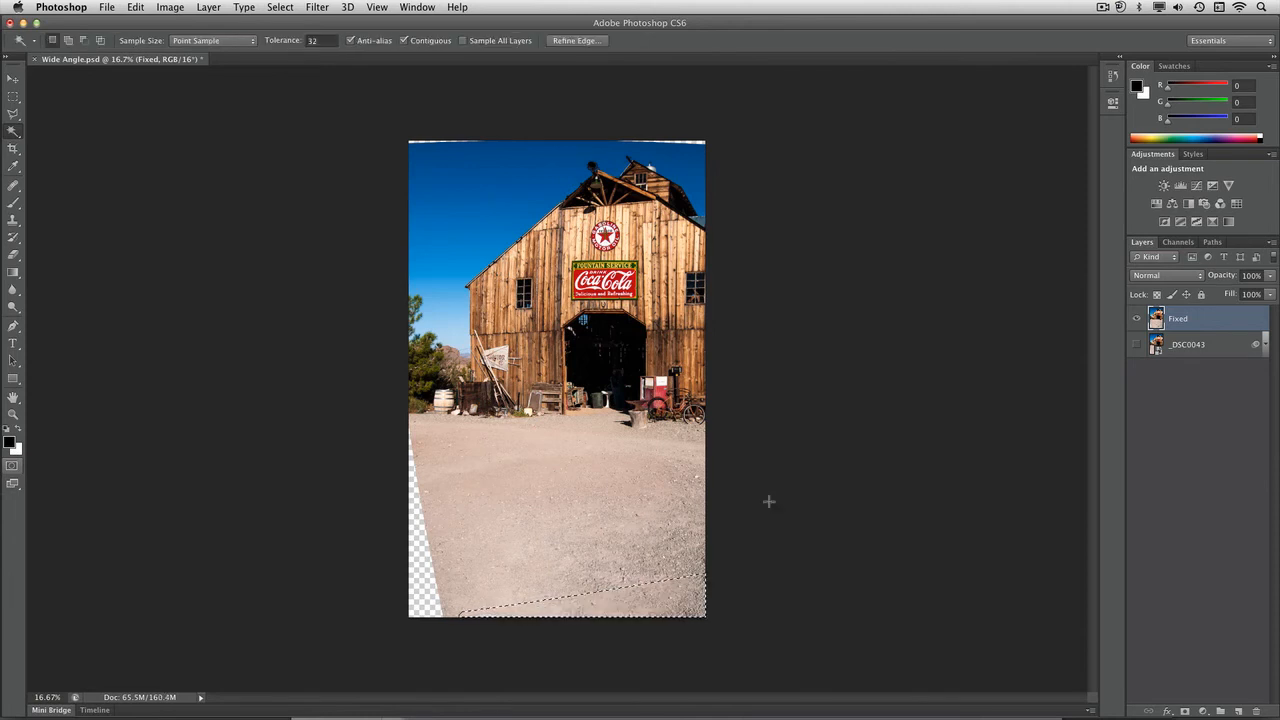
- Select the transparent wedge along the photo's left edge and widen the selection to overlap the gravel using Transform Selection
left_click(416, 582)
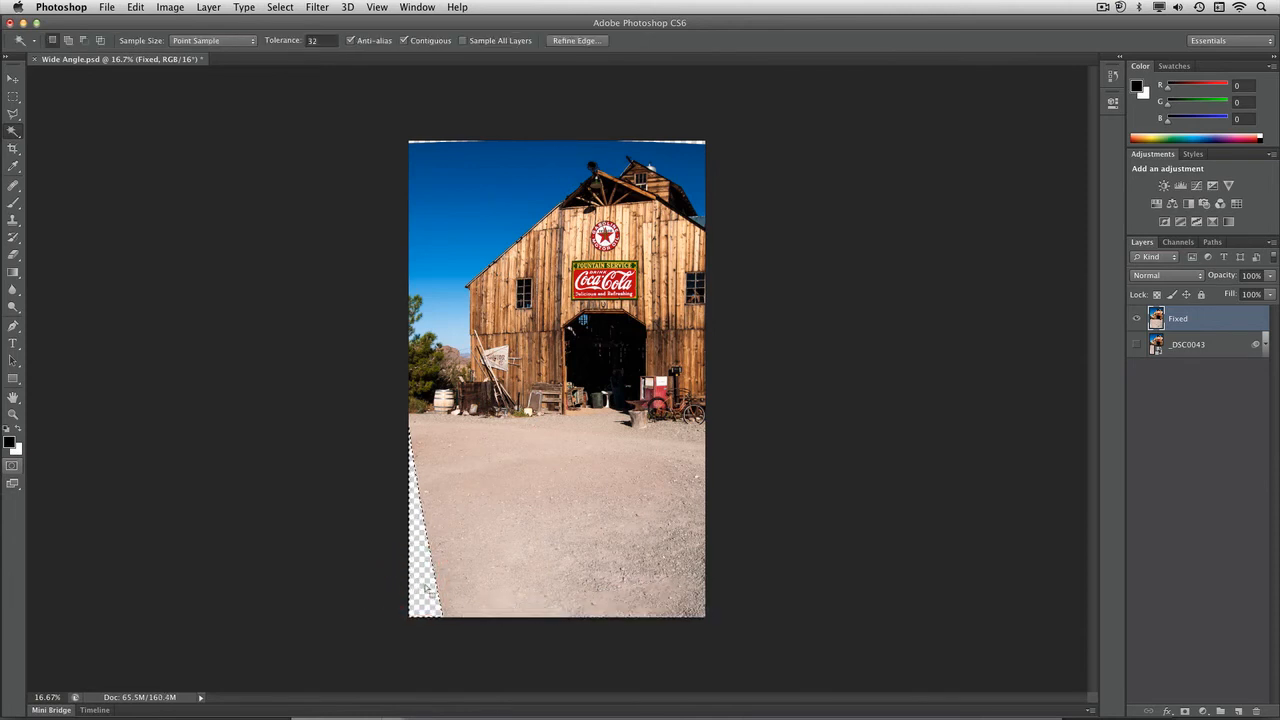
left_click(285, 7)
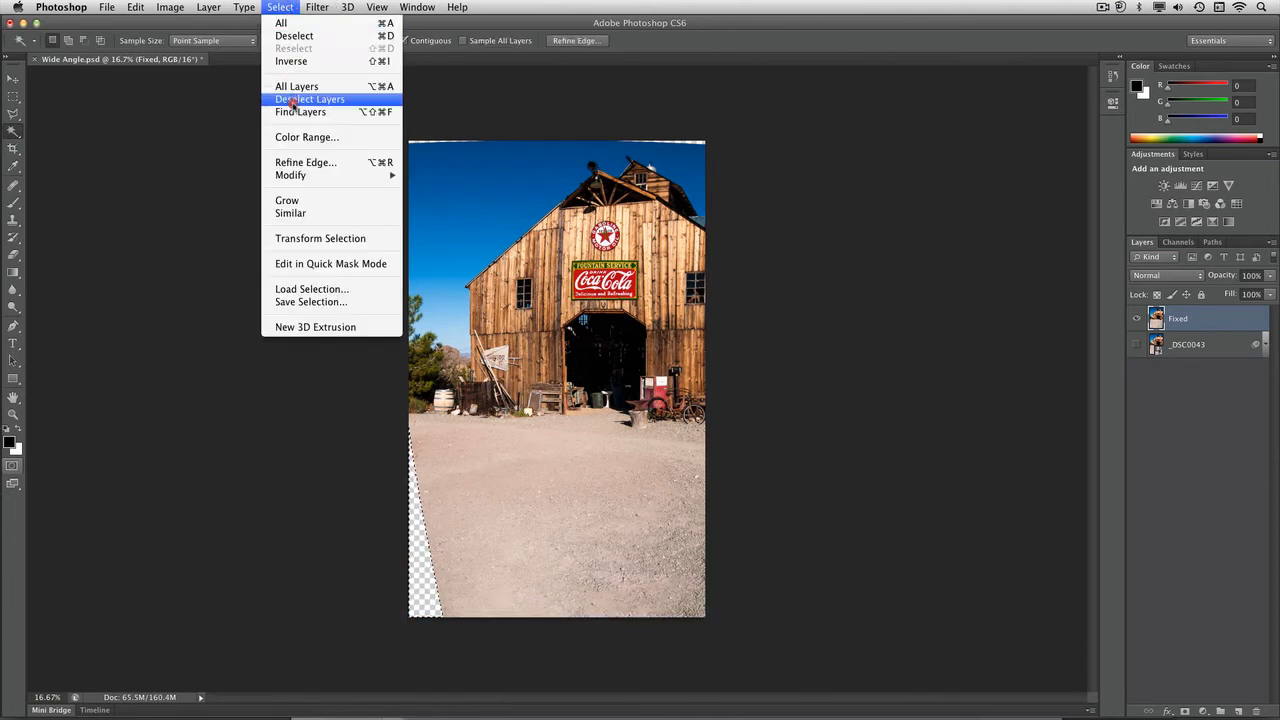
left_click(310, 238)
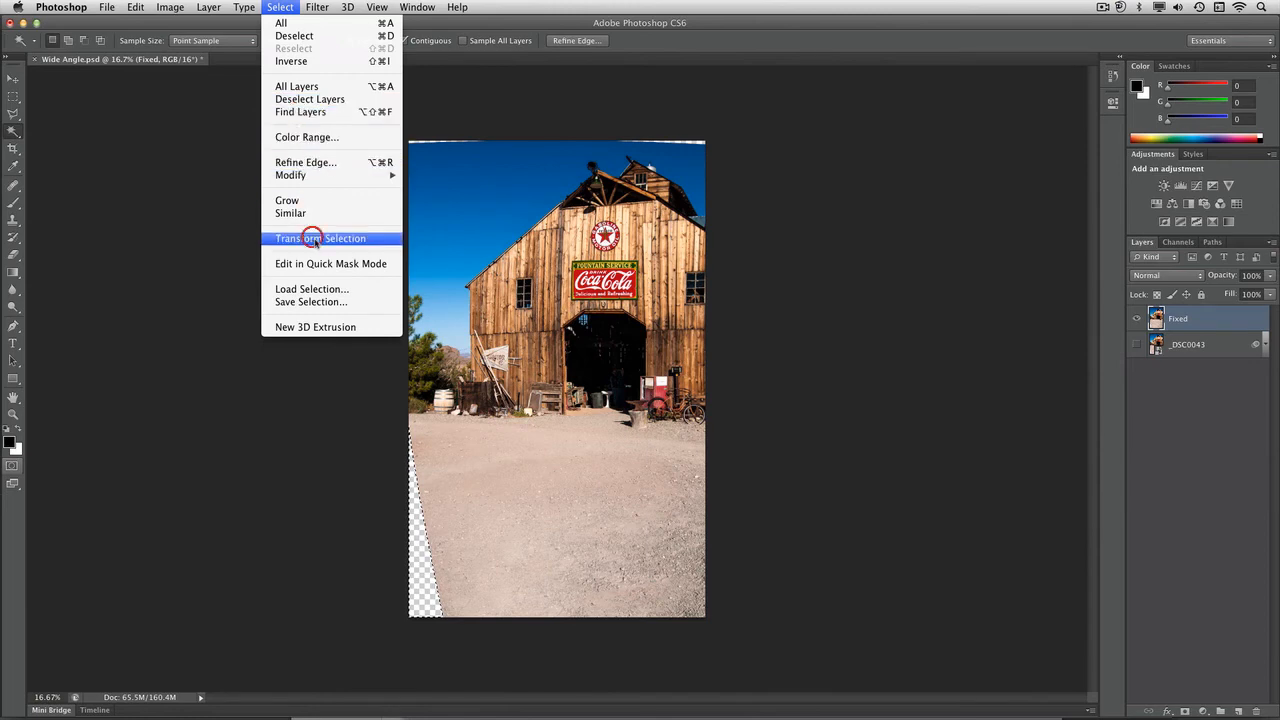
left_click_drag(443, 519, 461, 521)
key("Return")
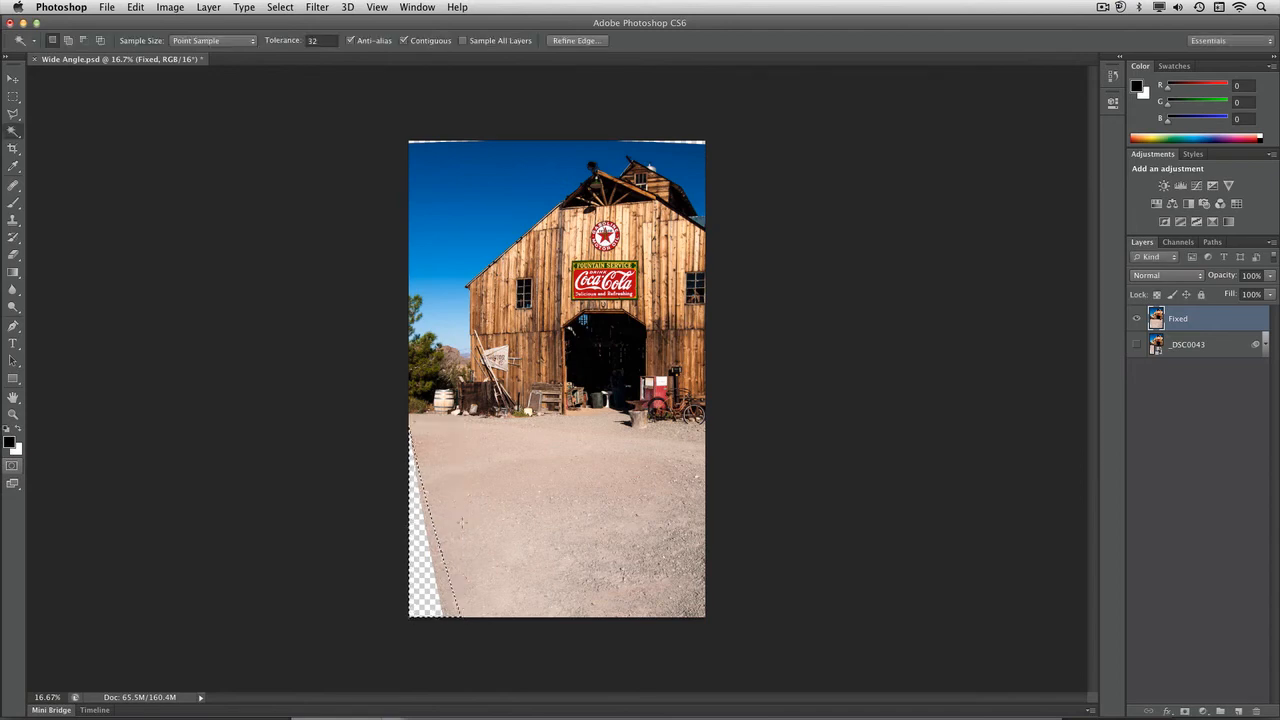
- Fill the selected wedge along the photo's left edge with Content-Aware and deselect
key("shift+BackSpace")
key("Return")
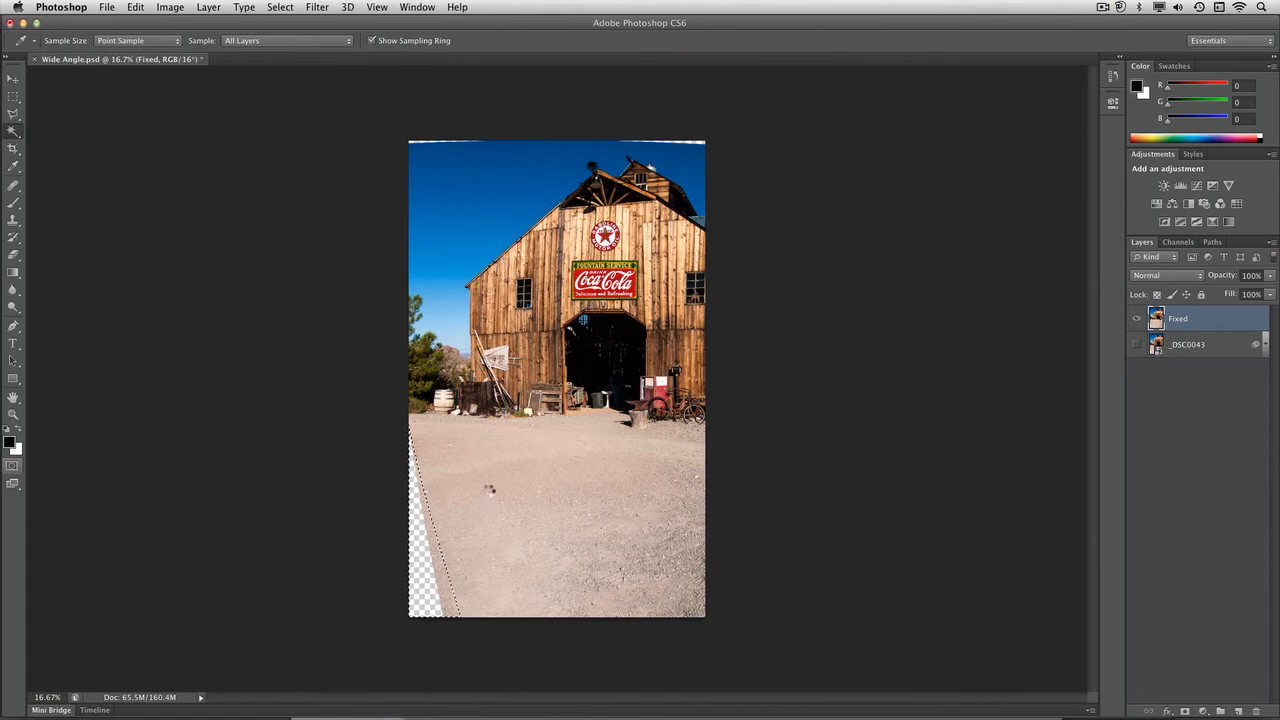
key("w")
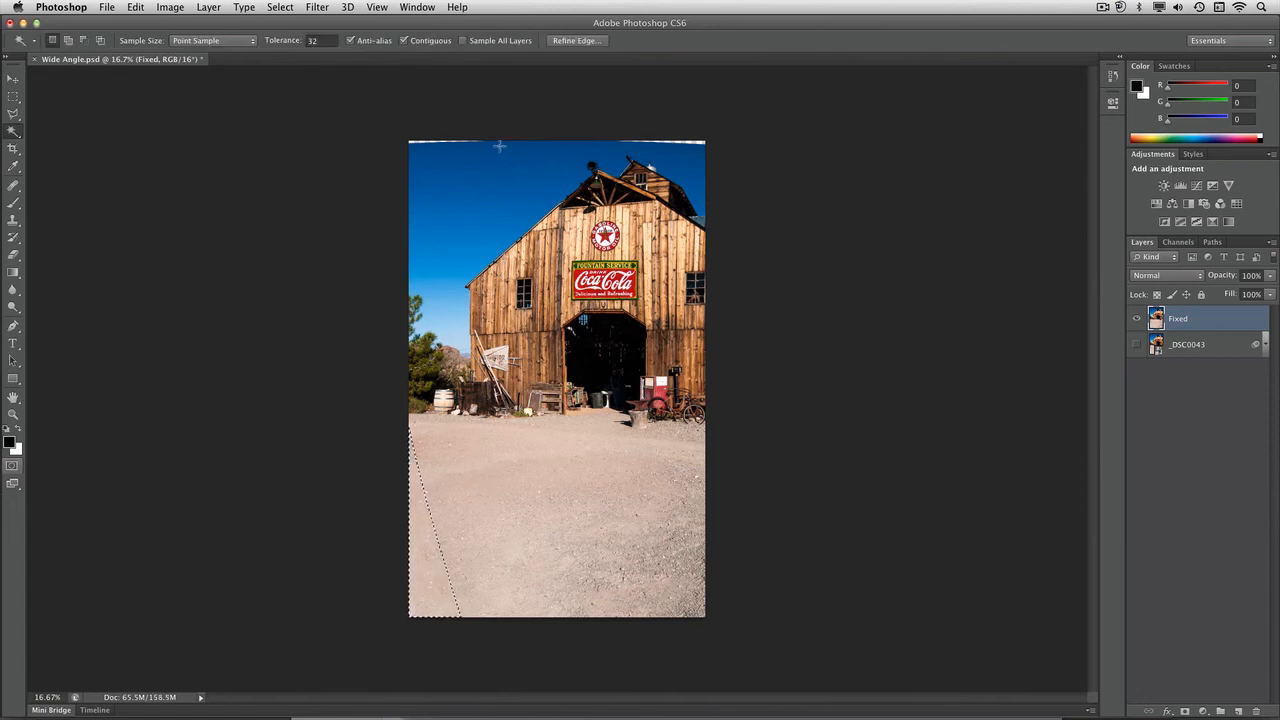
key("ctrl+d")
- Select both transparent slivers above the sky with the Magic Wand and expand the selection by 25 pixels
left_click(426, 139)
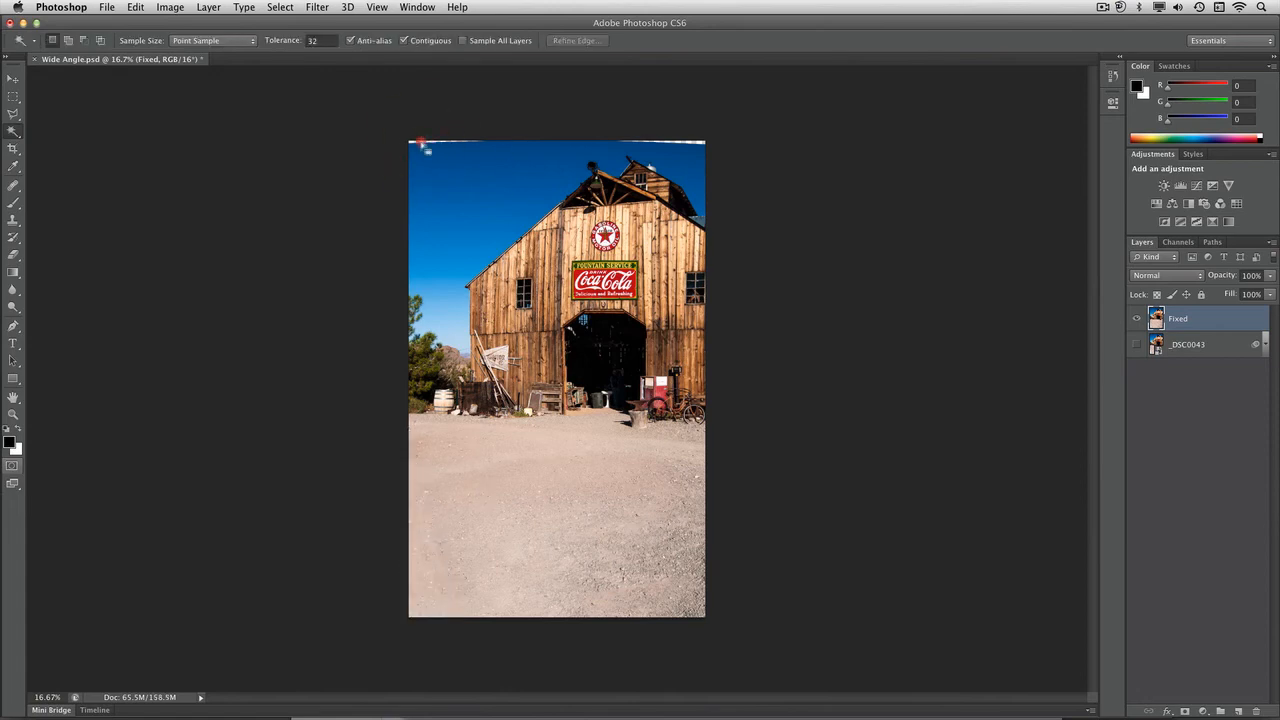
left_click(697, 142, "shift")
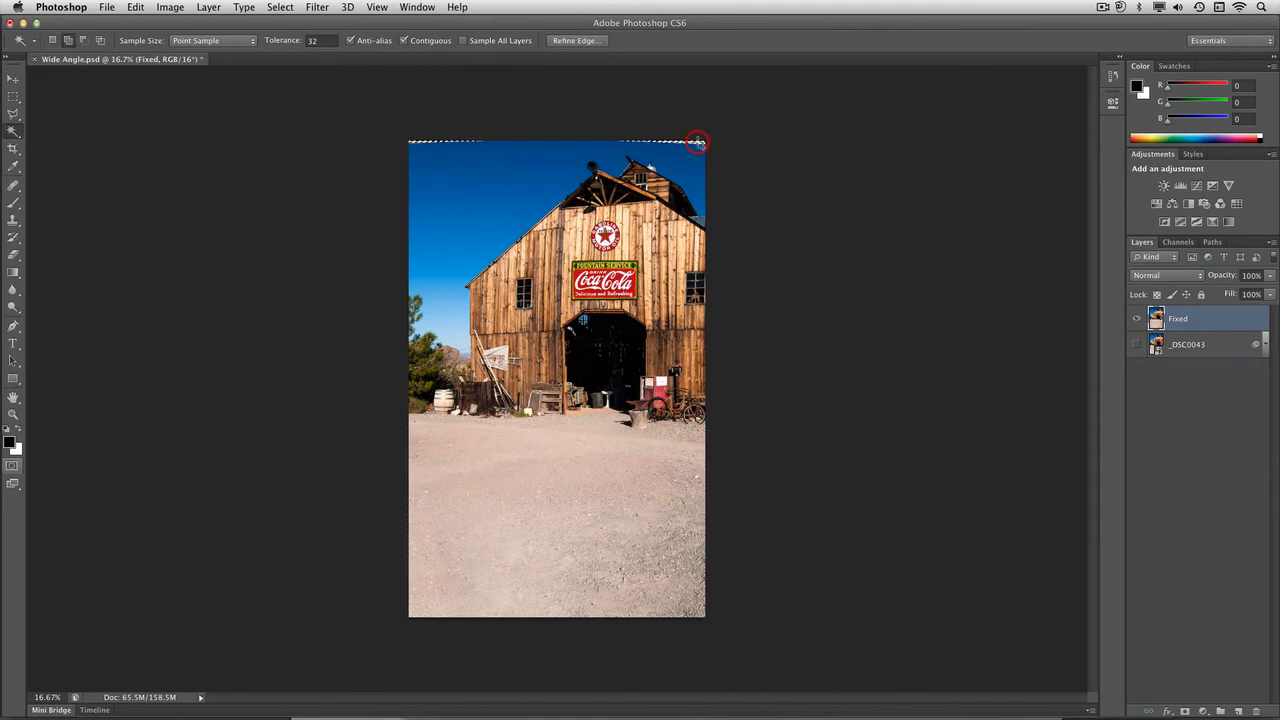
left_click(280, 7)
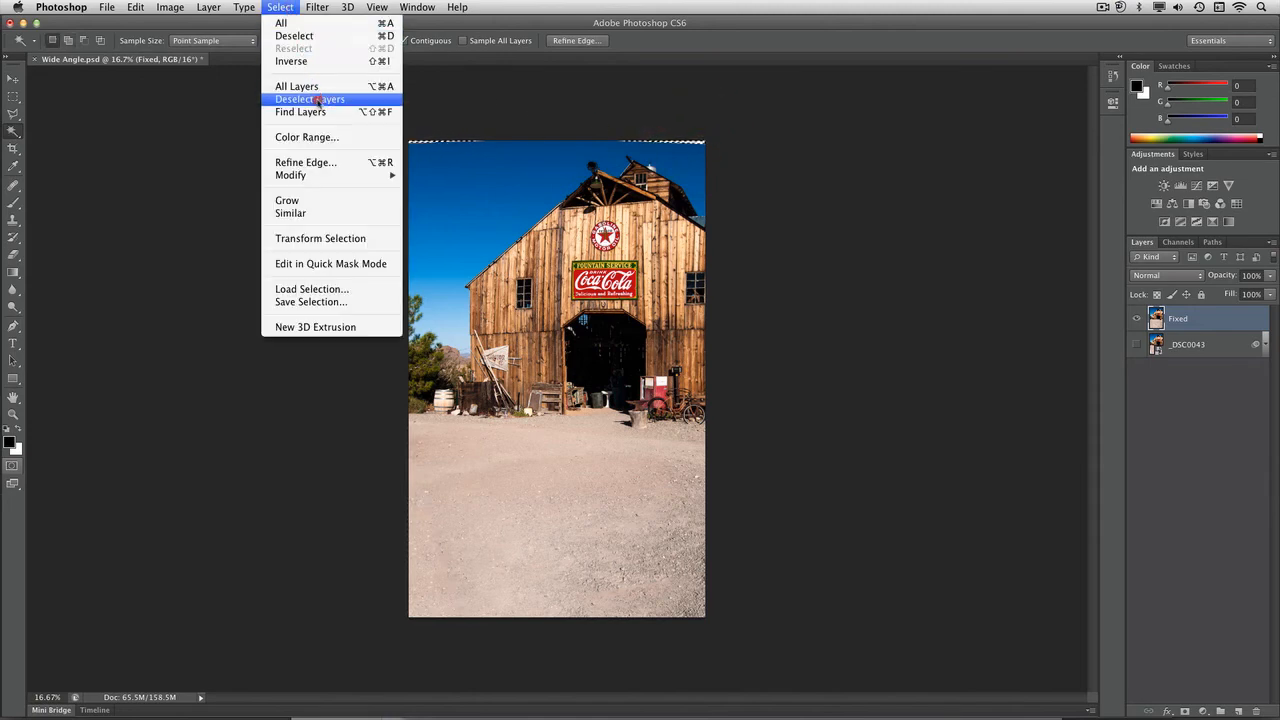
mouse_move(383, 184)
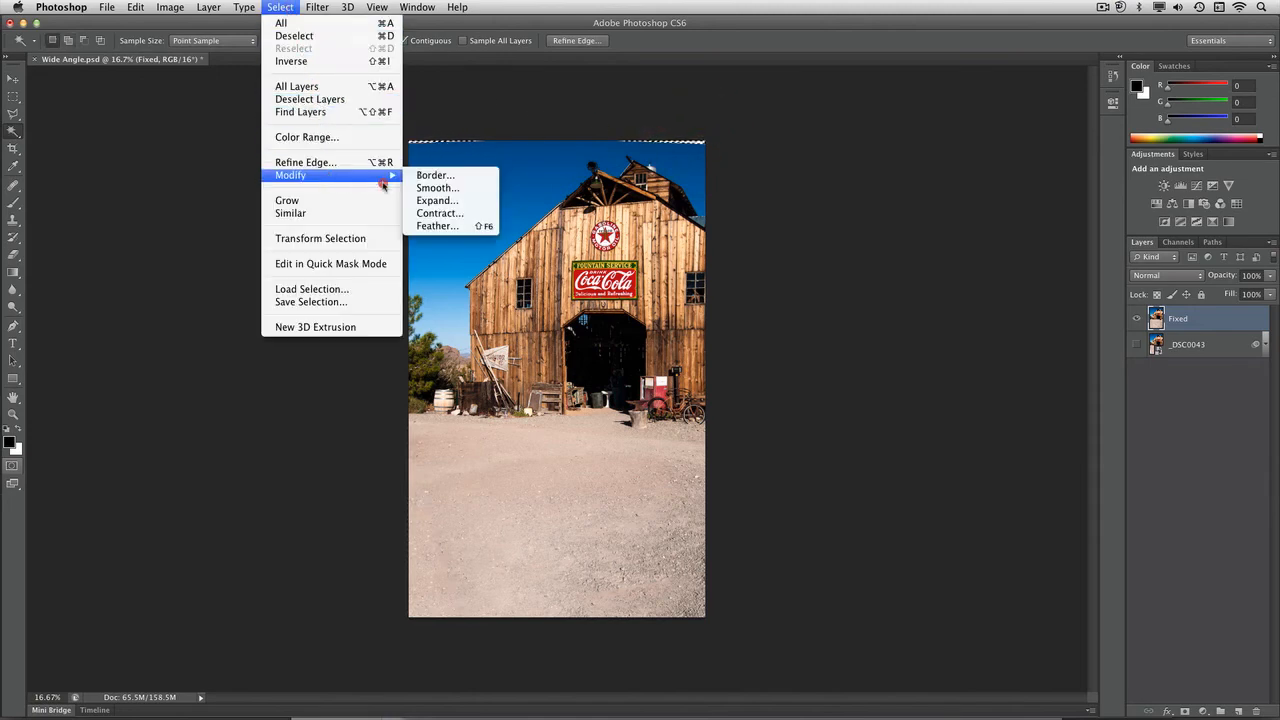
left_click(450, 201)
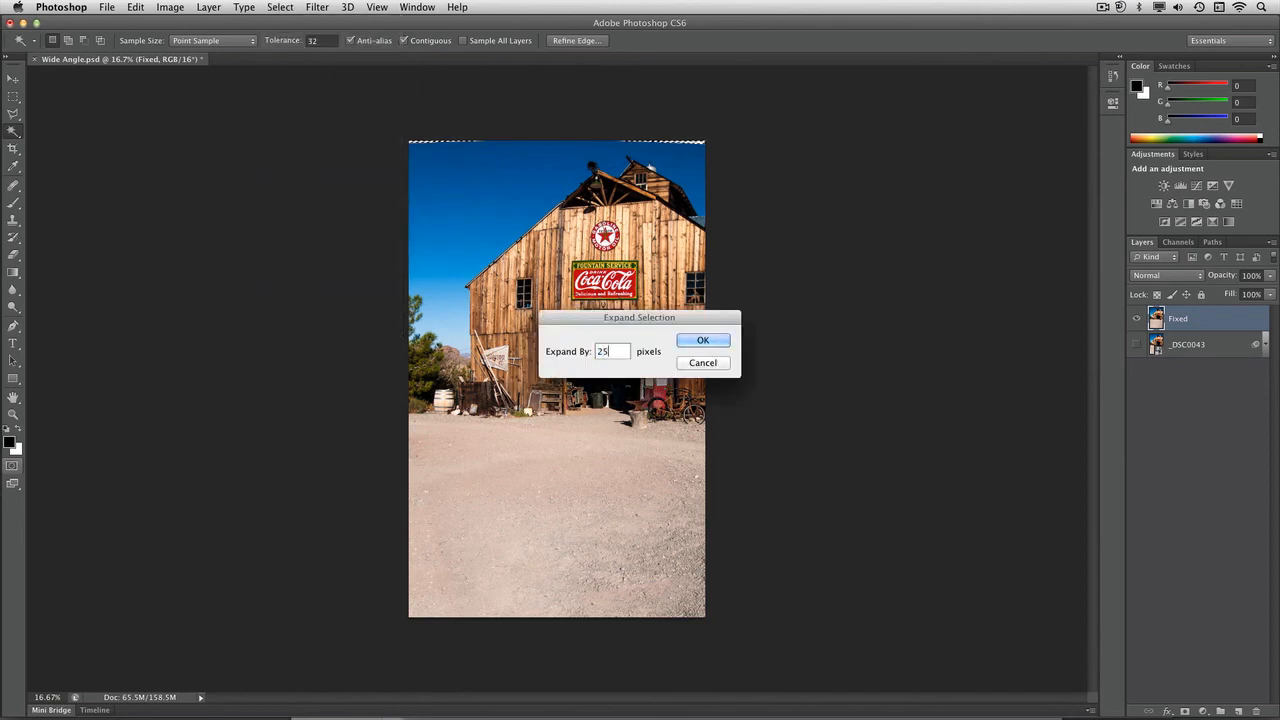
key("Return")
- Fill the selected slivers above the sky with Content-Aware in Normal mode at 100% opacity and deselect
key("shift+BackSpace")
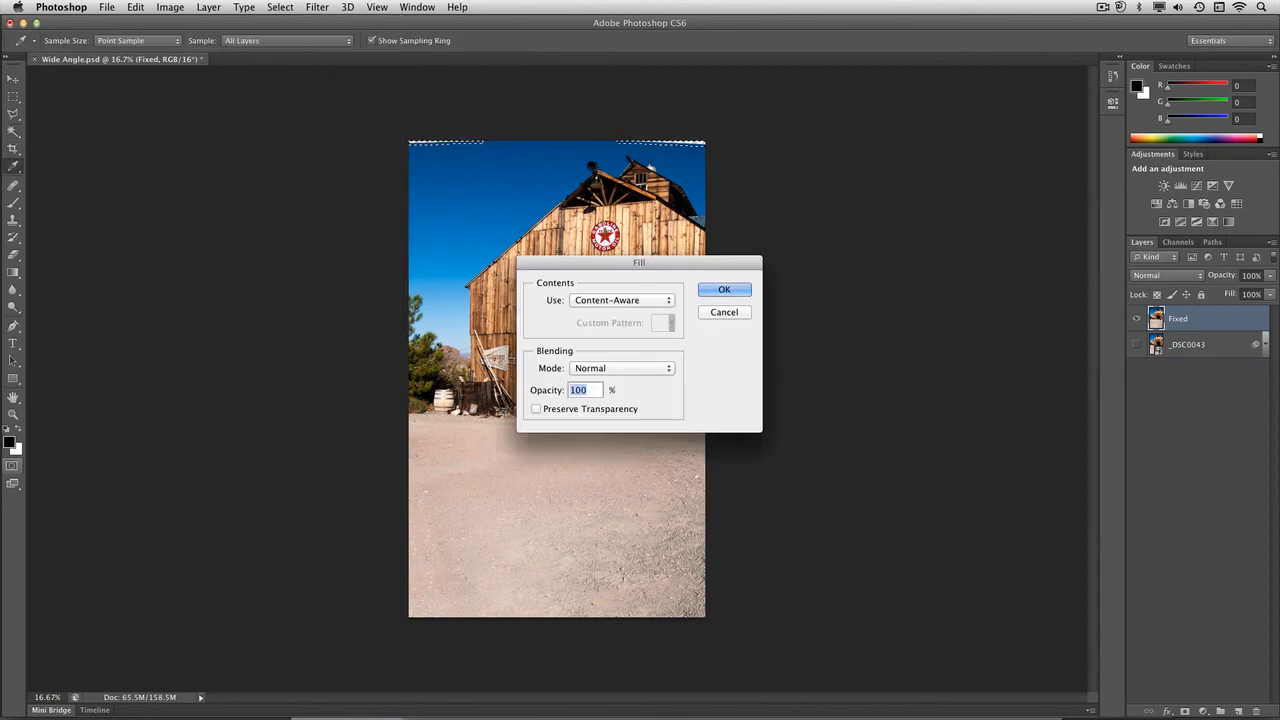
key("Return")
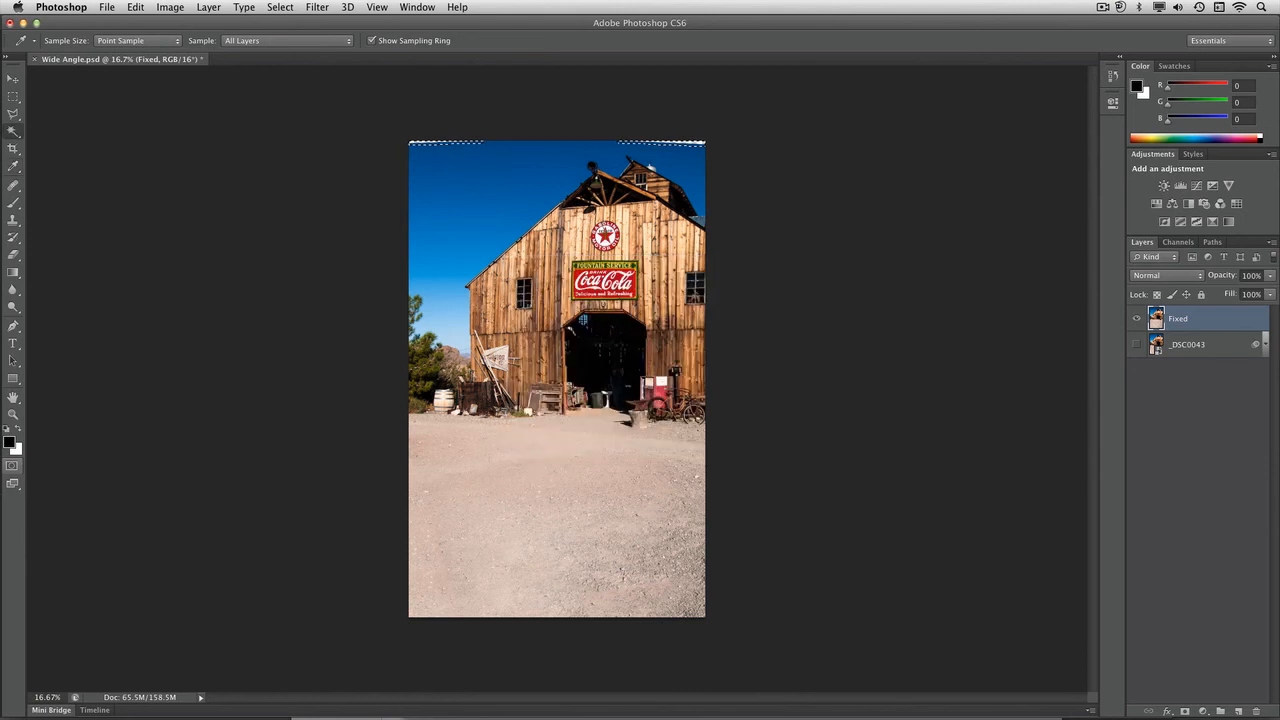
key("w")
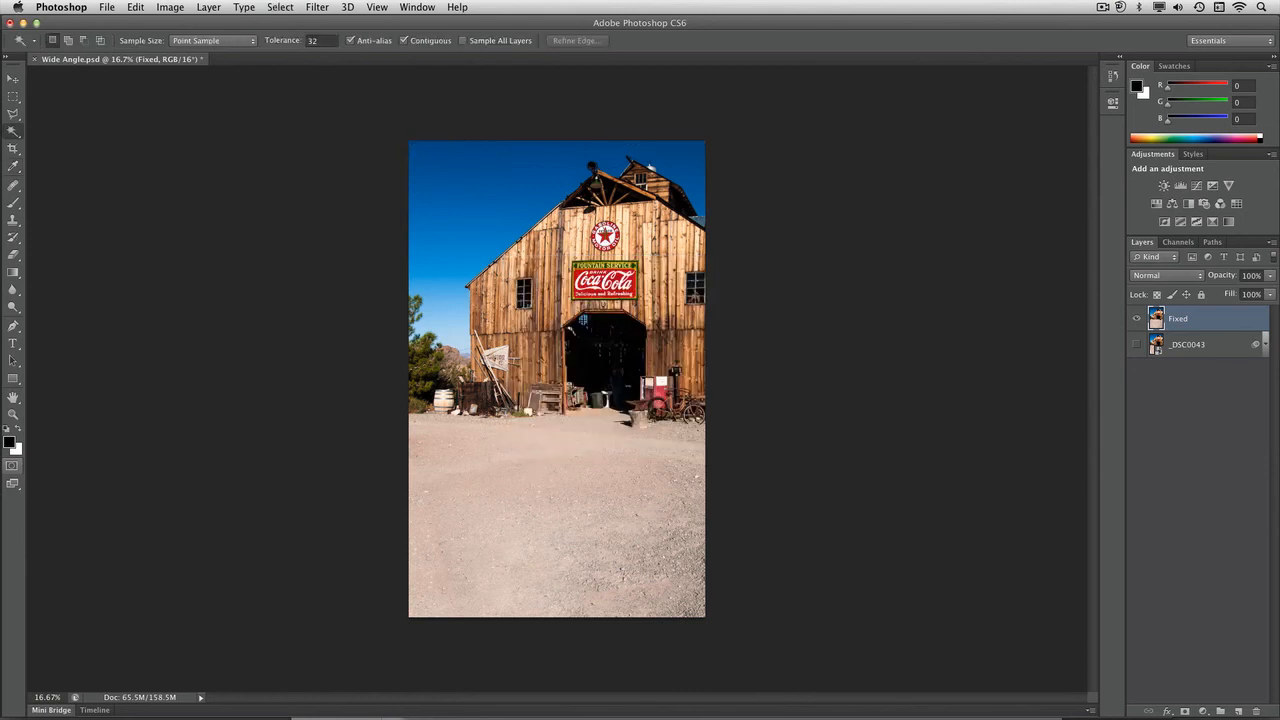